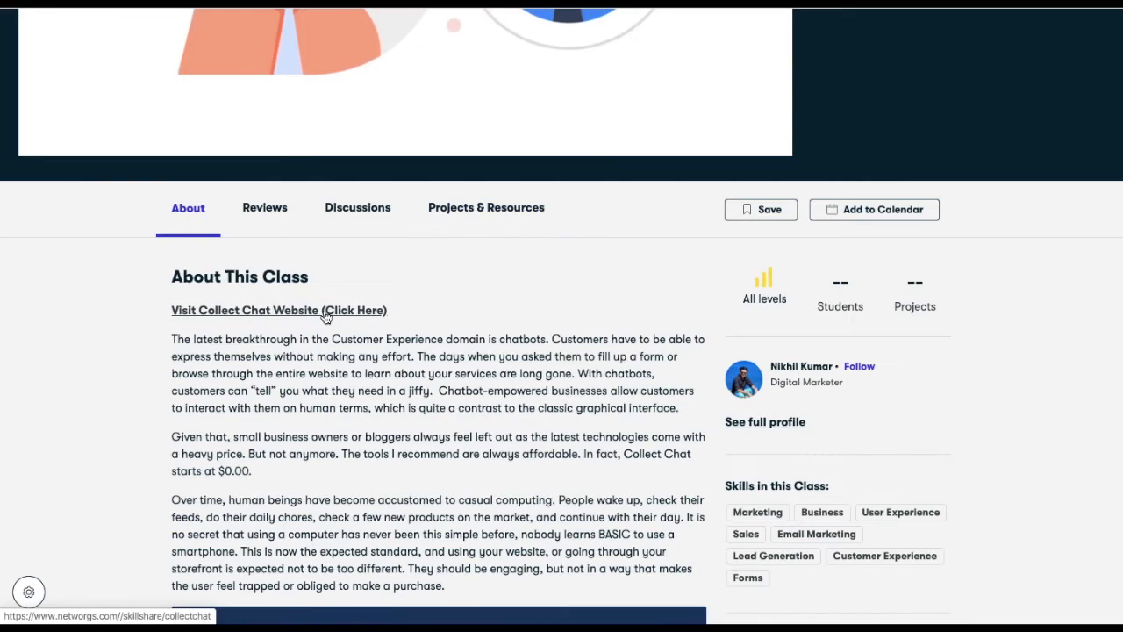
- Open the Collect Chat website from the Skillshare class's About section link
{"action": "left_click", "coordinate": [420, 347]}
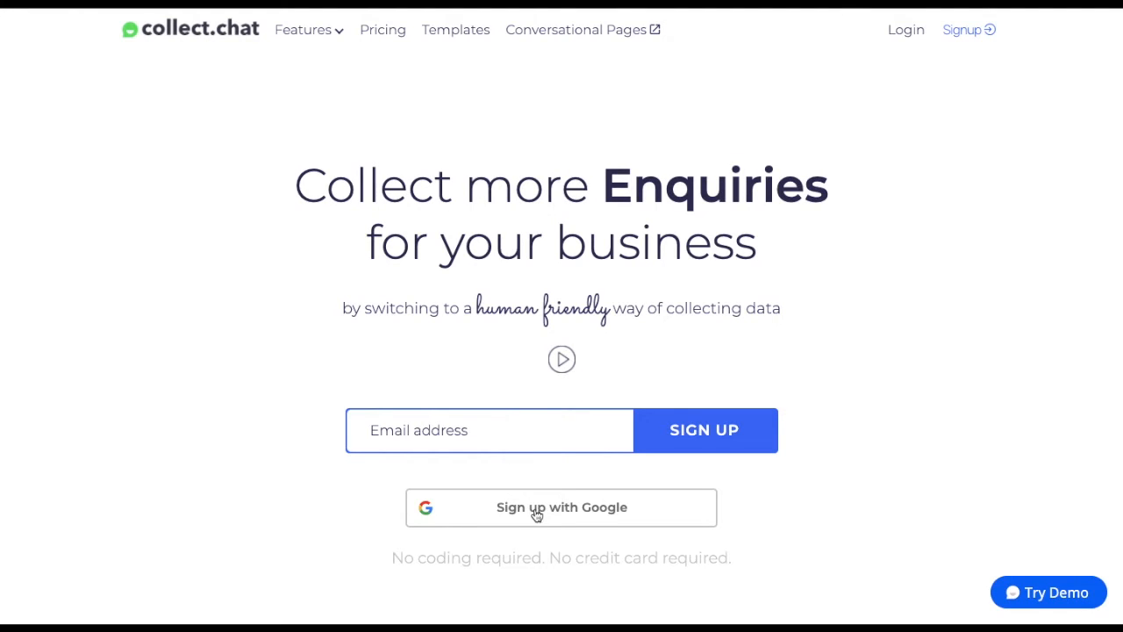
- Create a Collect.chat account with the autofilled e-mail address and a password
{"action": "left_click", "coordinate": [546, 443]}
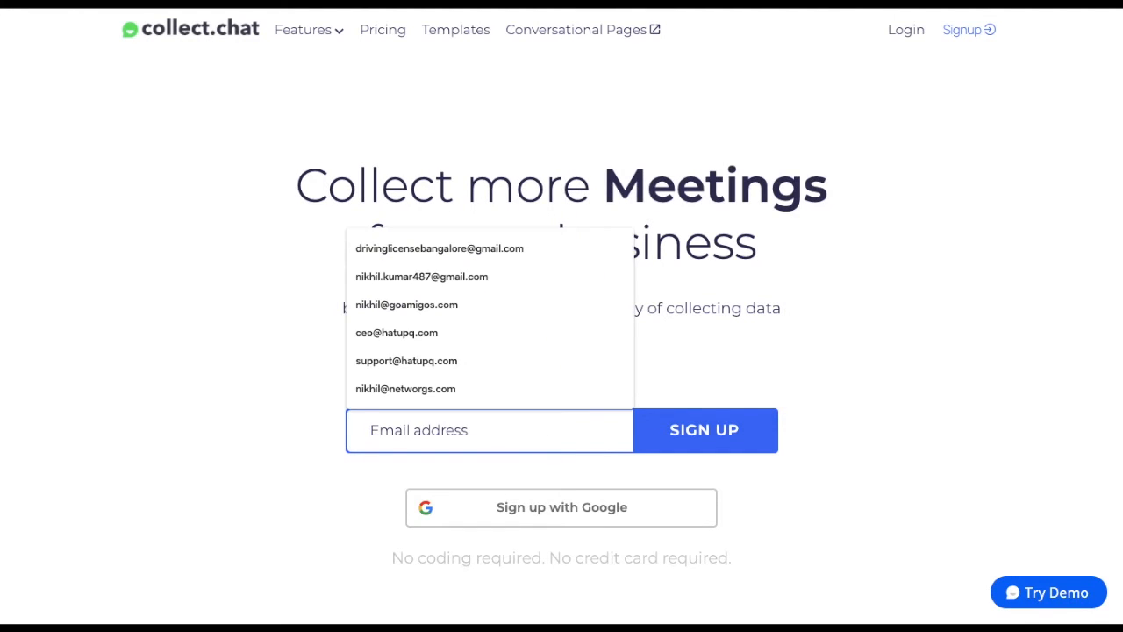
{"action": "type", "text": "nik"}
{"action": "left_click", "coordinate": [614, 332]}
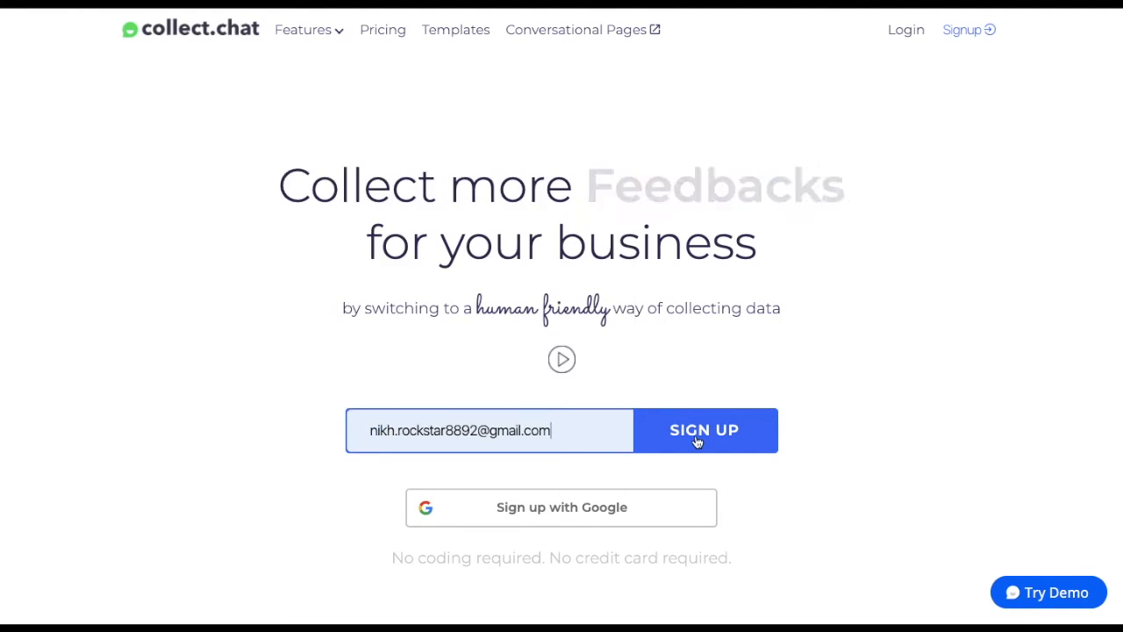
{"action": "left_click", "coordinate": [702, 435]}
{"action": "left_click", "coordinate": [607, 309]}
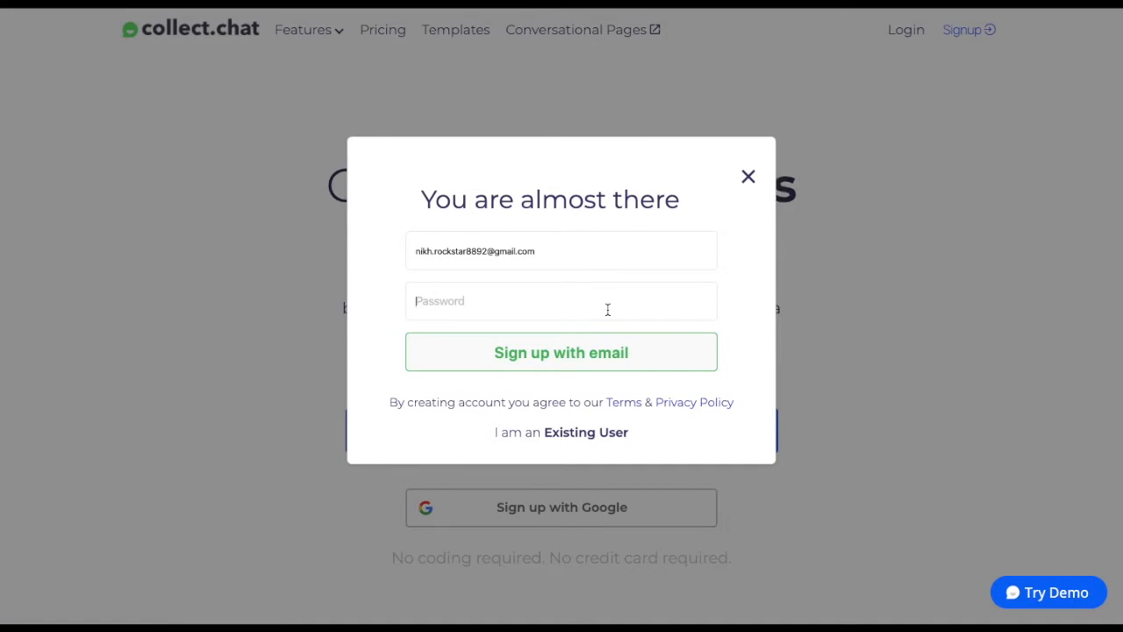
{"action": "type", "text": "••••••••••"}
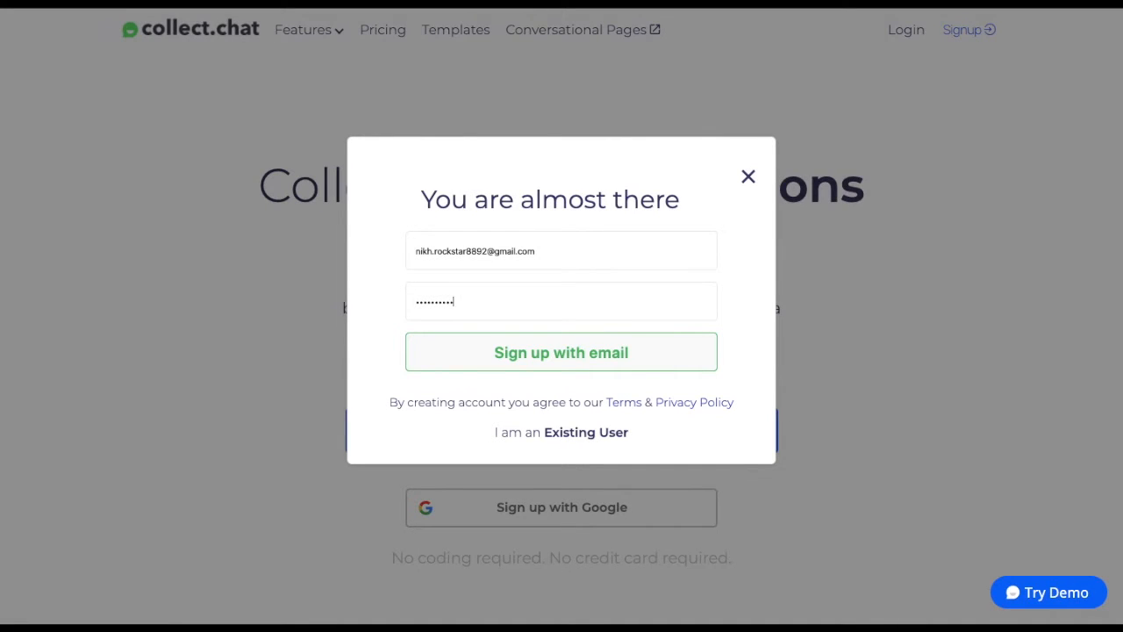
{"action": "left_click", "coordinate": [641, 357]}
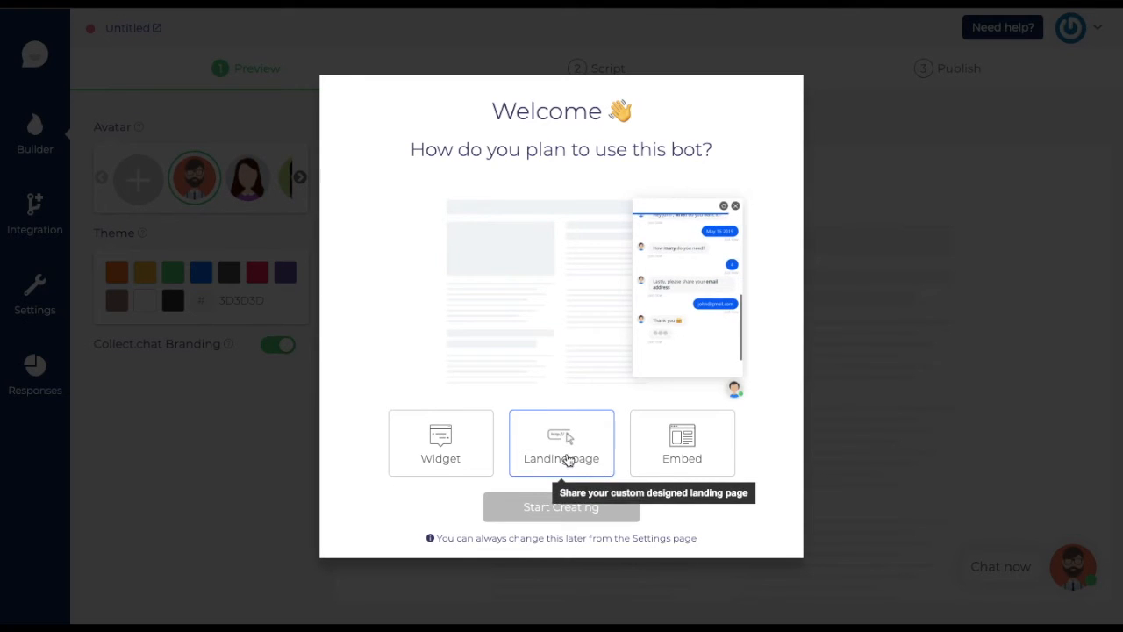
- Preview the Landing page and Embed options, then open Buynimo's 'How to Manage Money Like Riches' article
{"action": "left_click", "coordinate": [567, 460]}
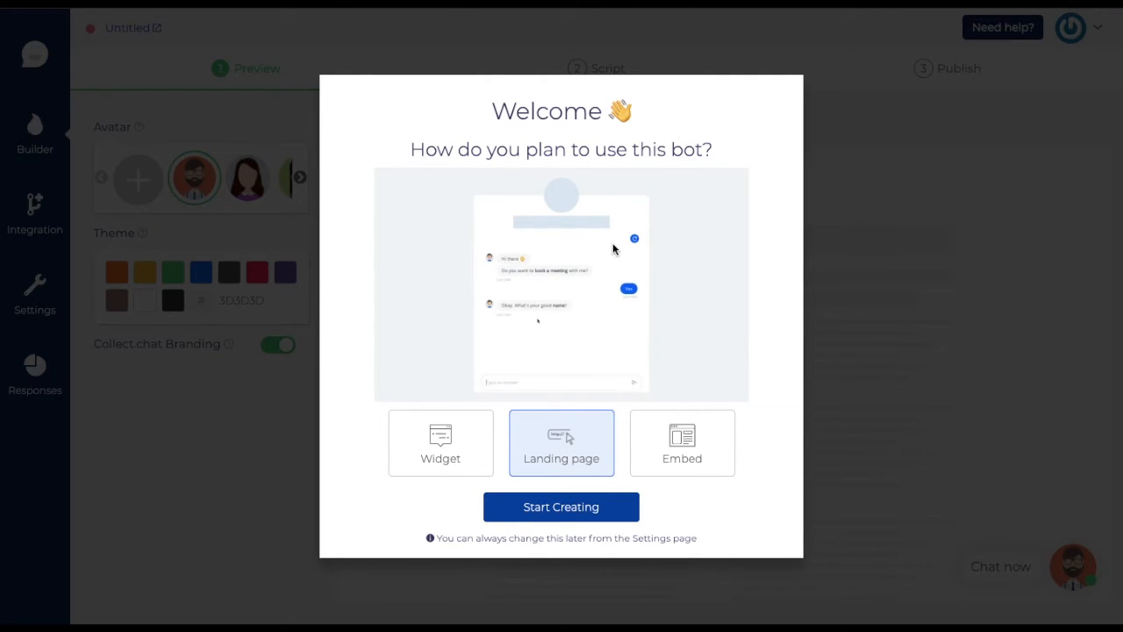
{"action": "left_click", "coordinate": [698, 450]}
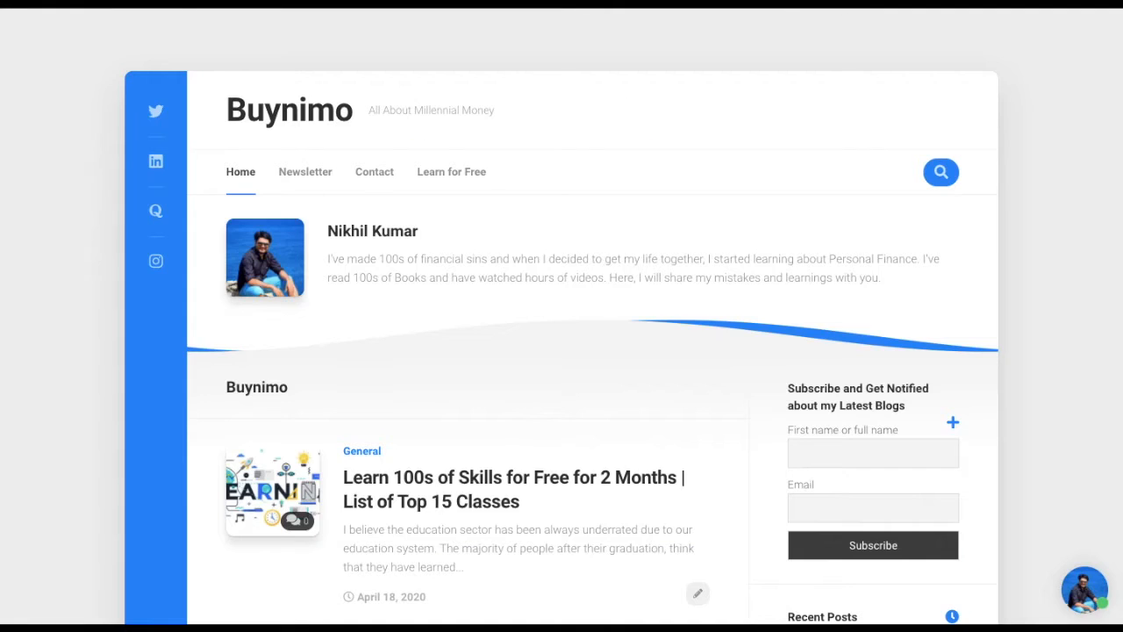
{"action": "scroll", "coordinate": [351, 413], "scroll_direction": "down", "scroll_amount": 5}
{"action": "left_click", "coordinate": [399, 485]}
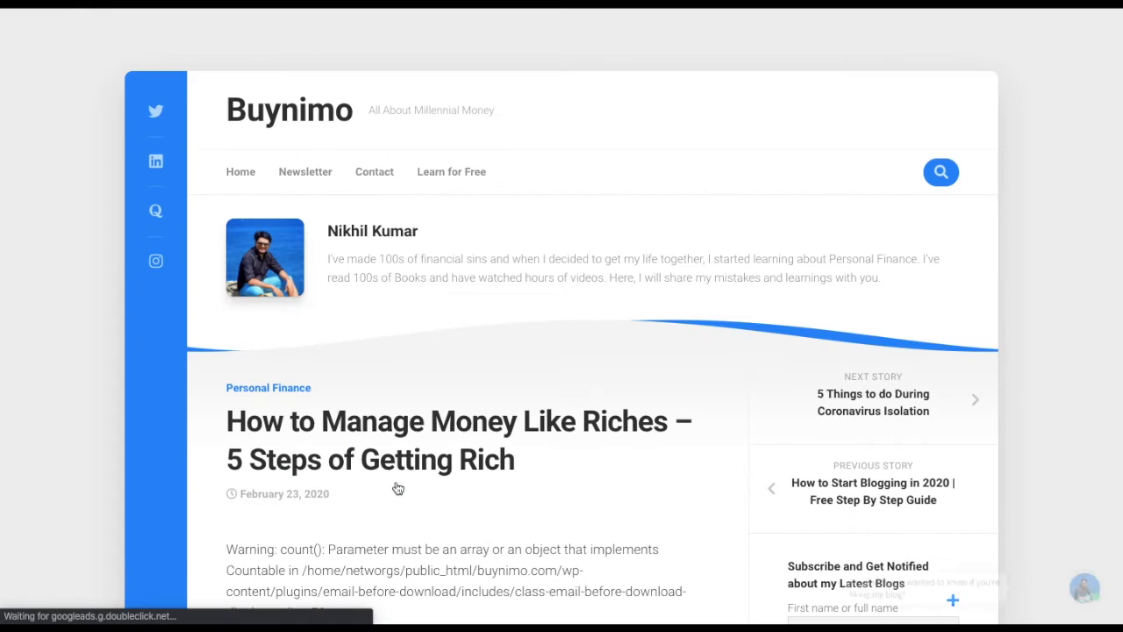
- View the article's live chat greeting, then pick the Widget option in Collect.chat
{"action": "scroll", "coordinate": [397, 489], "scroll_direction": "down", "scroll_amount": 5}
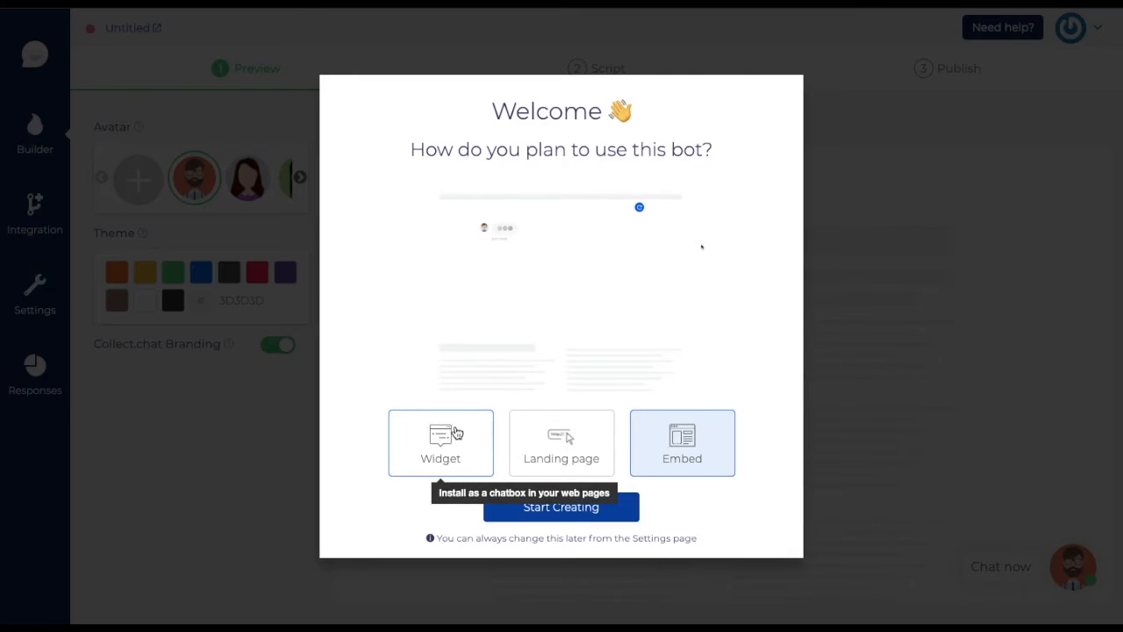
{"action": "left_click", "coordinate": [441, 436]}
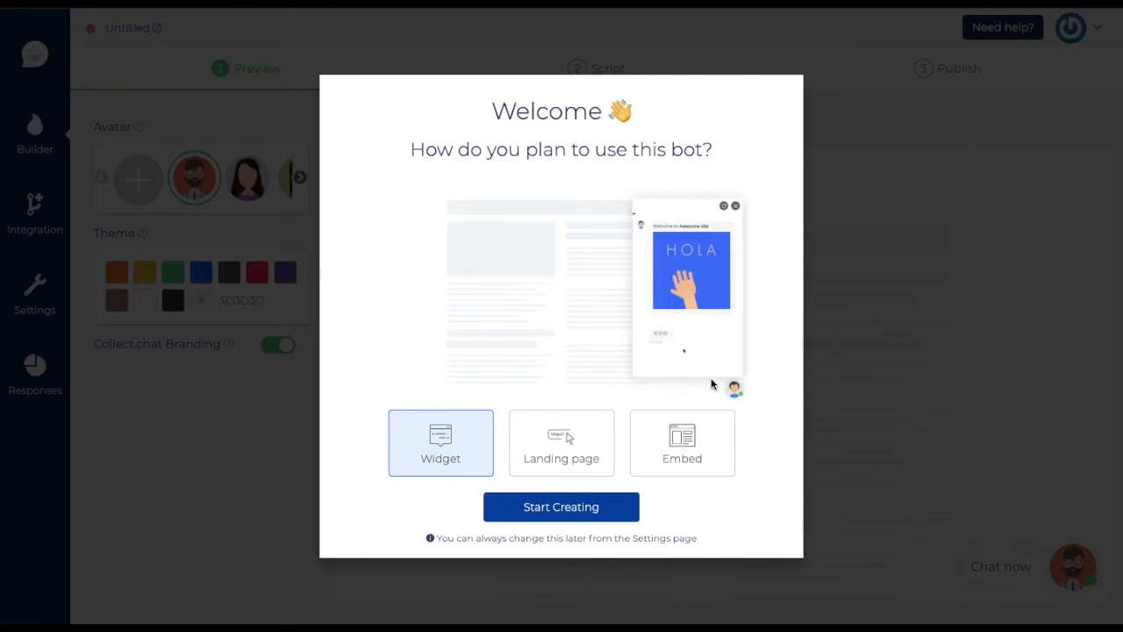
- Start creating the widget bot and skip through the intro tutorial to the builder
{"action": "left_click", "coordinate": [586, 509]}
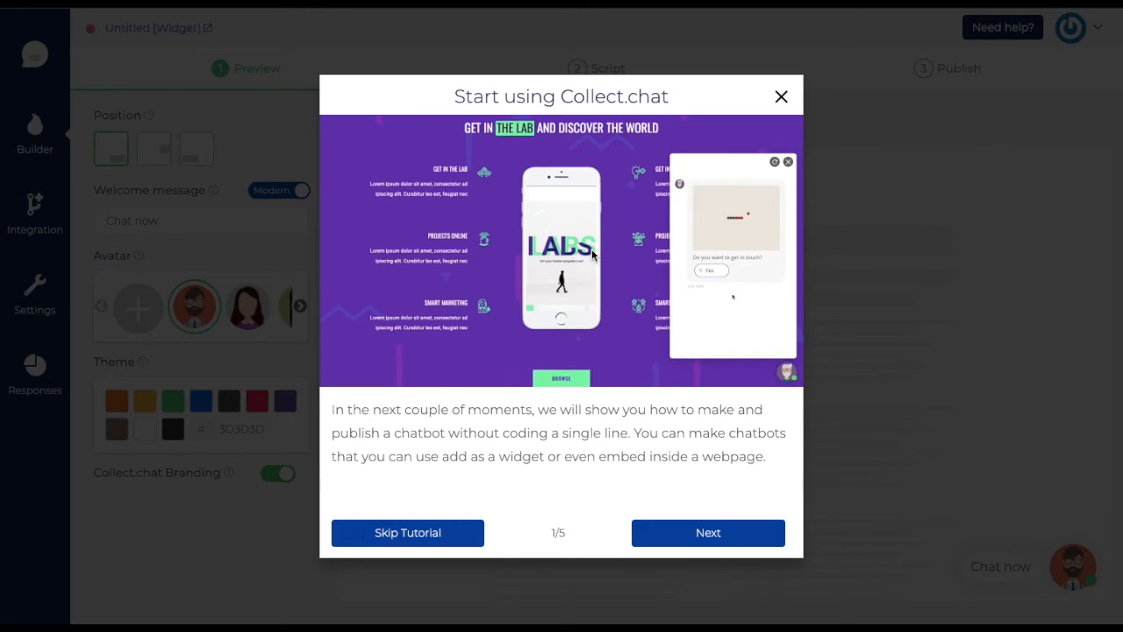
{"action": "double_click", "coordinate": [709, 539]}
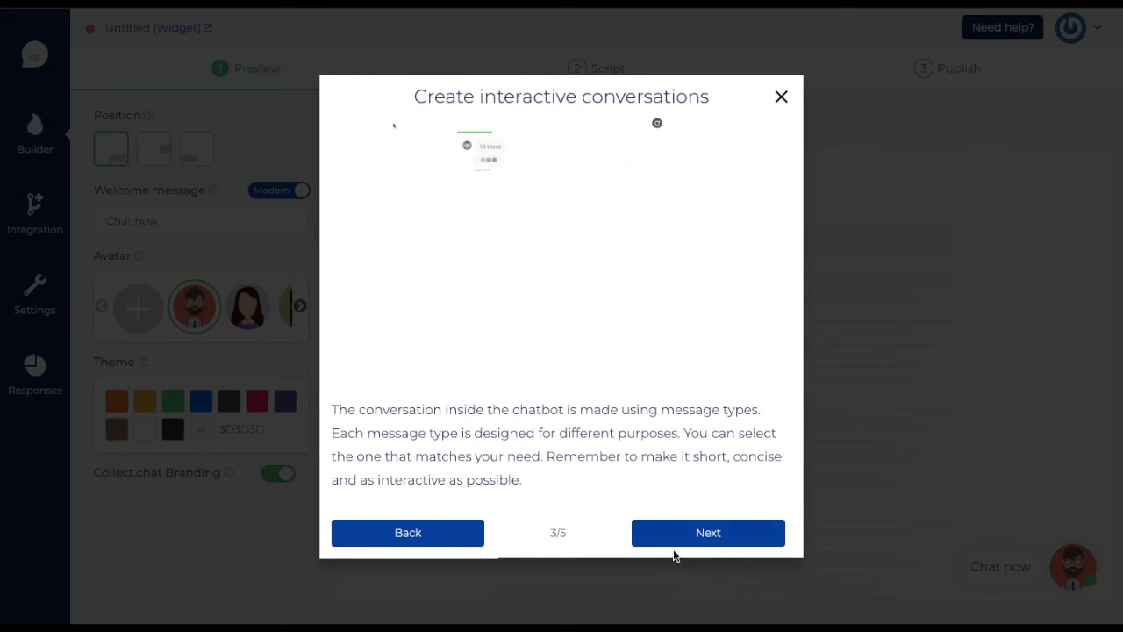
{"action": "left_click", "coordinate": [679, 536]}
{"action": "left_click", "coordinate": [681, 522]}
{"action": "left_click", "coordinate": [781, 97]}
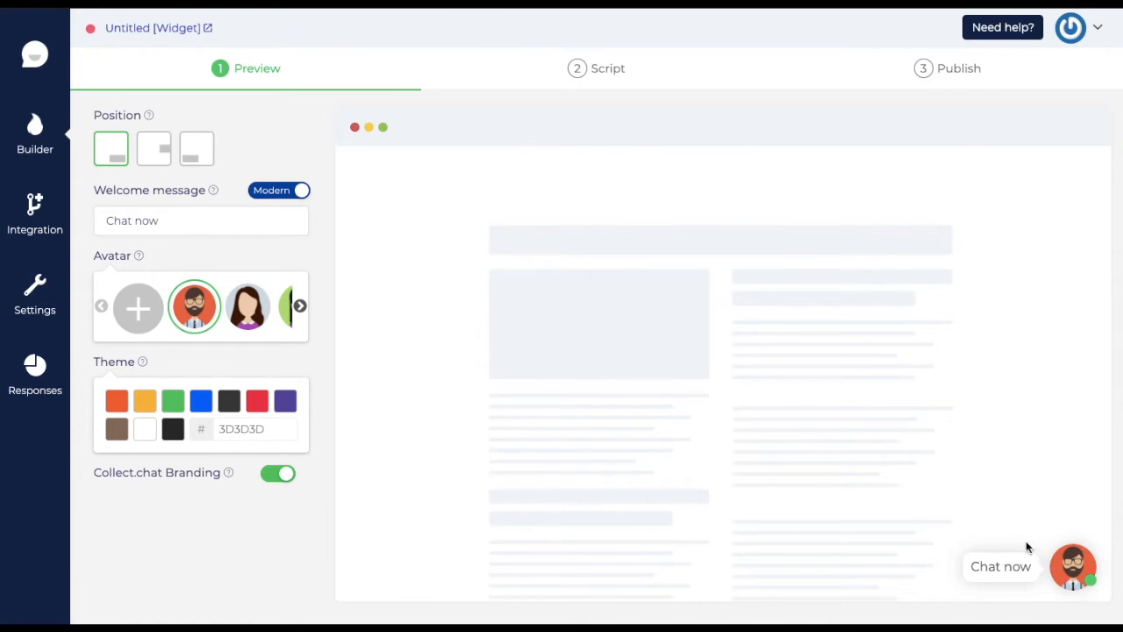
{"action": "left_click", "coordinate": [1093, 29]}
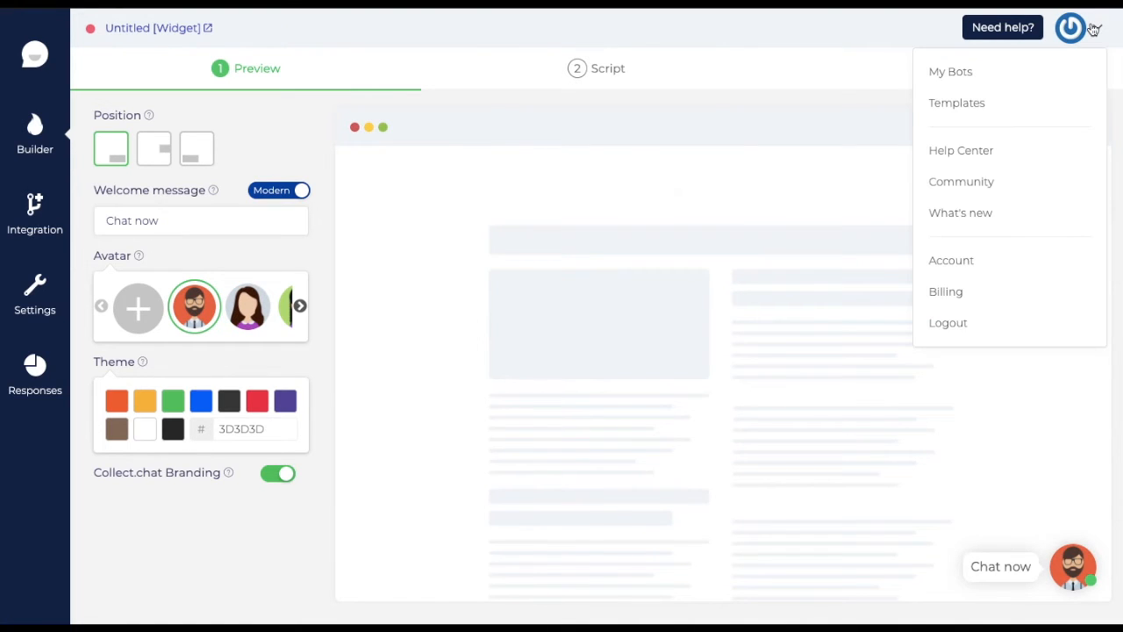
- Browse the Bot Templates gallery and preview the Get Subscribers template
{"action": "left_click", "coordinate": [1030, 103]}
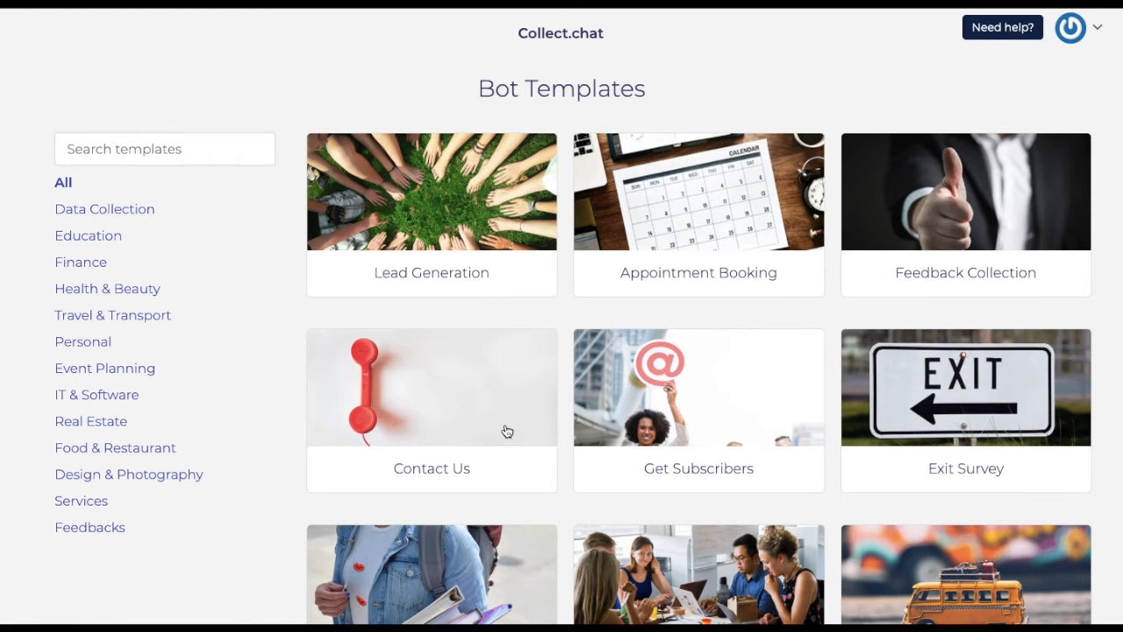
{"action": "scroll", "coordinate": [505, 428], "scroll_direction": "down", "scroll_amount": 3}
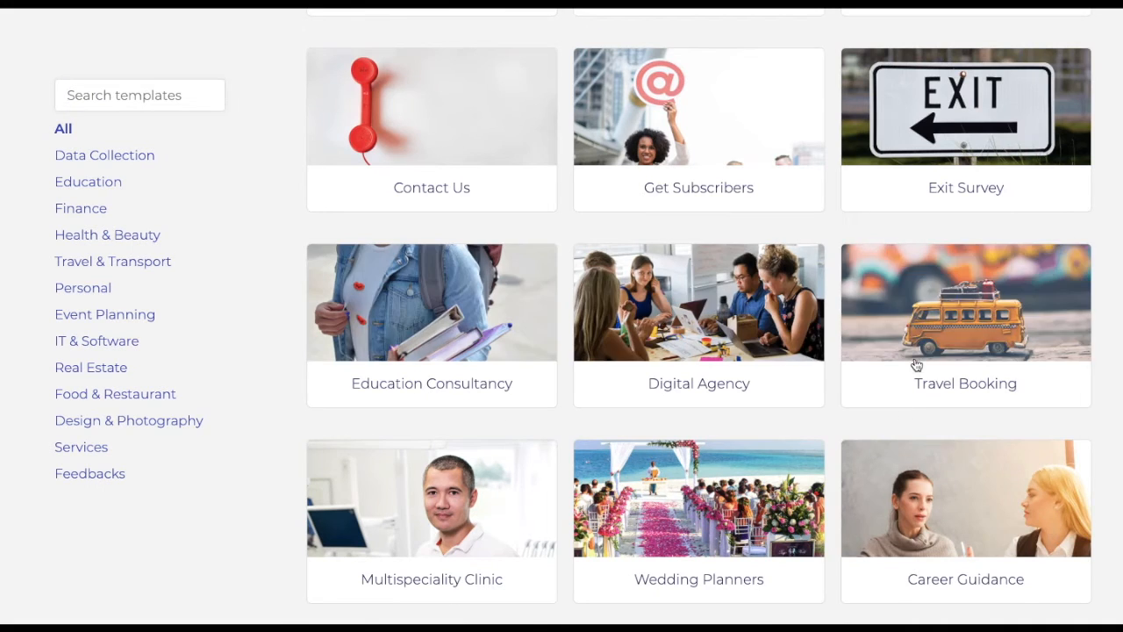
{"action": "scroll", "coordinate": [875, 453], "scroll_direction": "up", "scroll_amount": 3}
{"action": "left_click", "coordinate": [705, 418]}
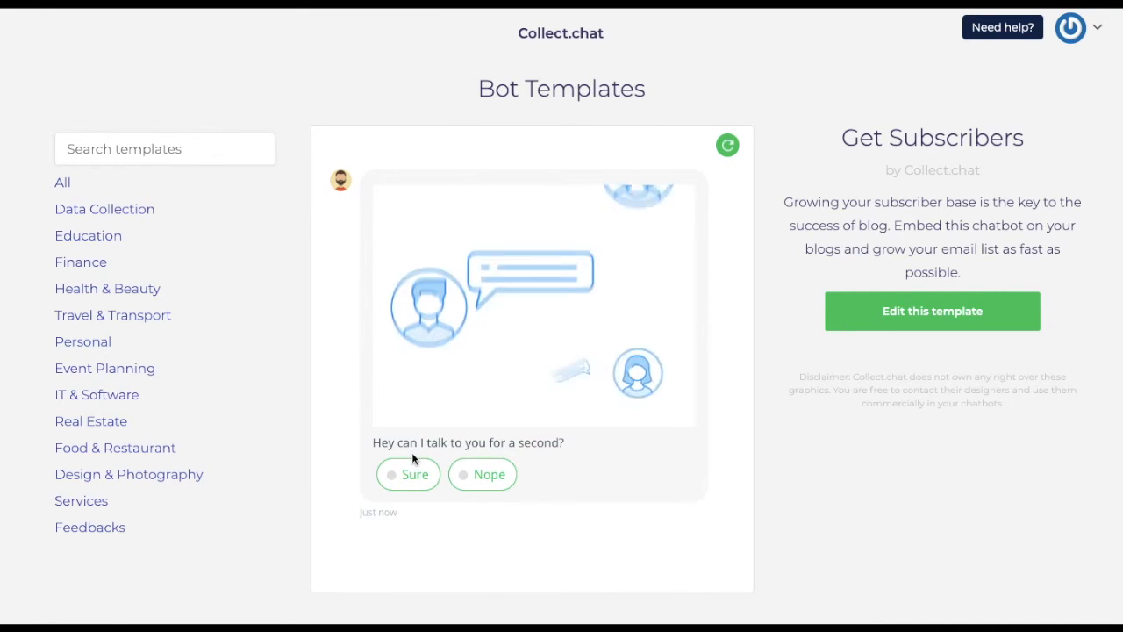
- In the Get Subscribers preview, agree to chat, enter a name and rate the article Awesome
{"action": "left_click", "coordinate": [411, 472]}
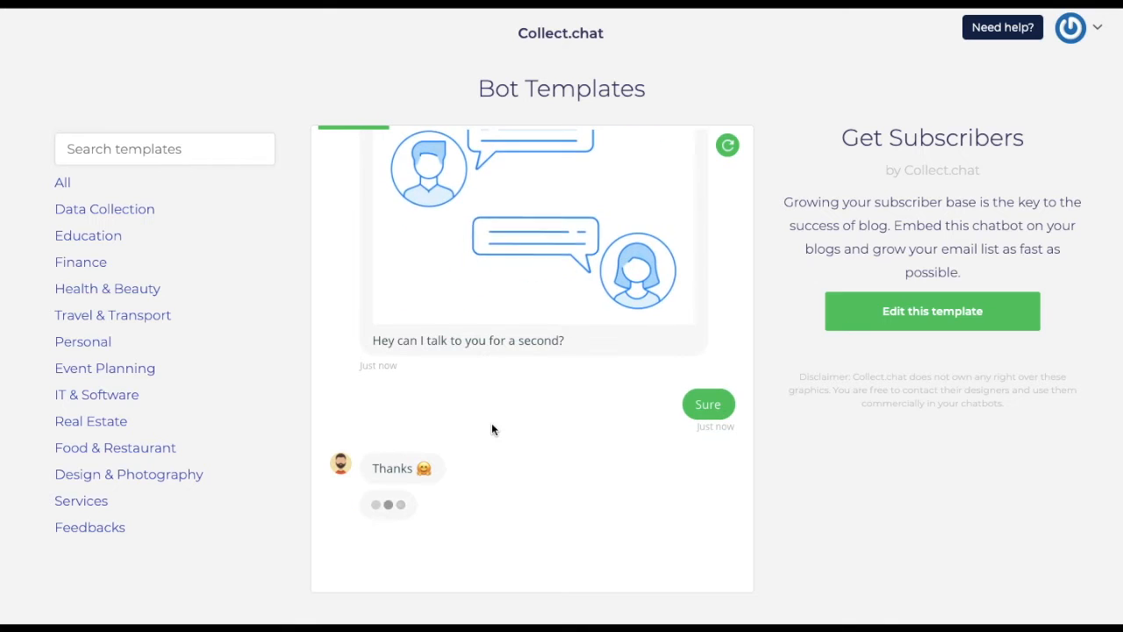
{"action": "left_click", "coordinate": [464, 549]}
{"action": "type", "text": "Nikhil"}
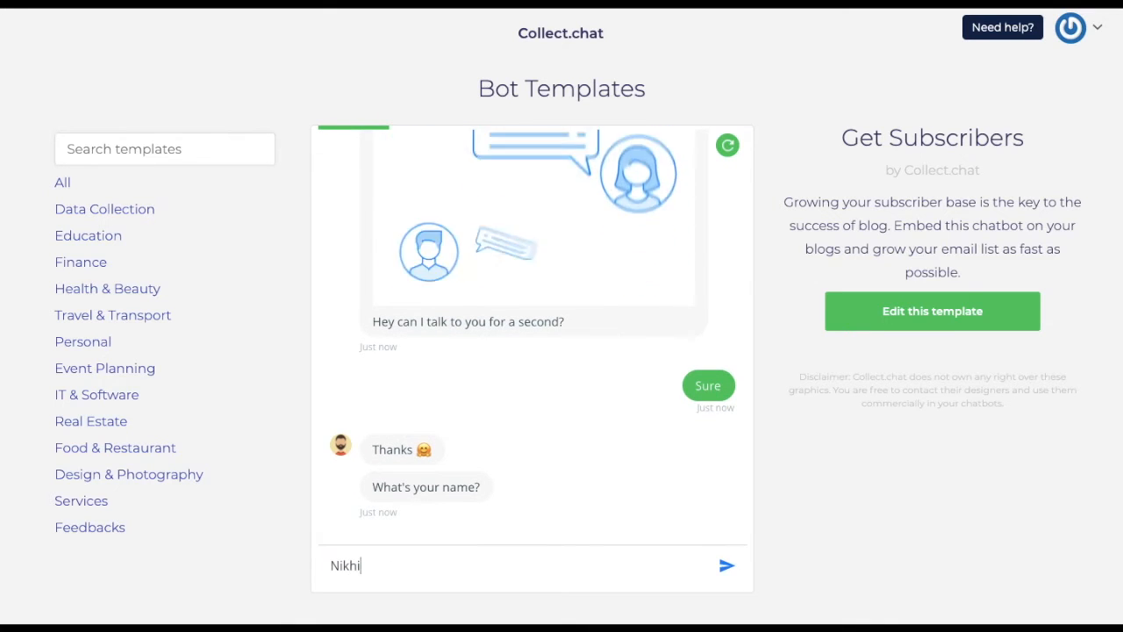
{"action": "key", "text": "Return"}
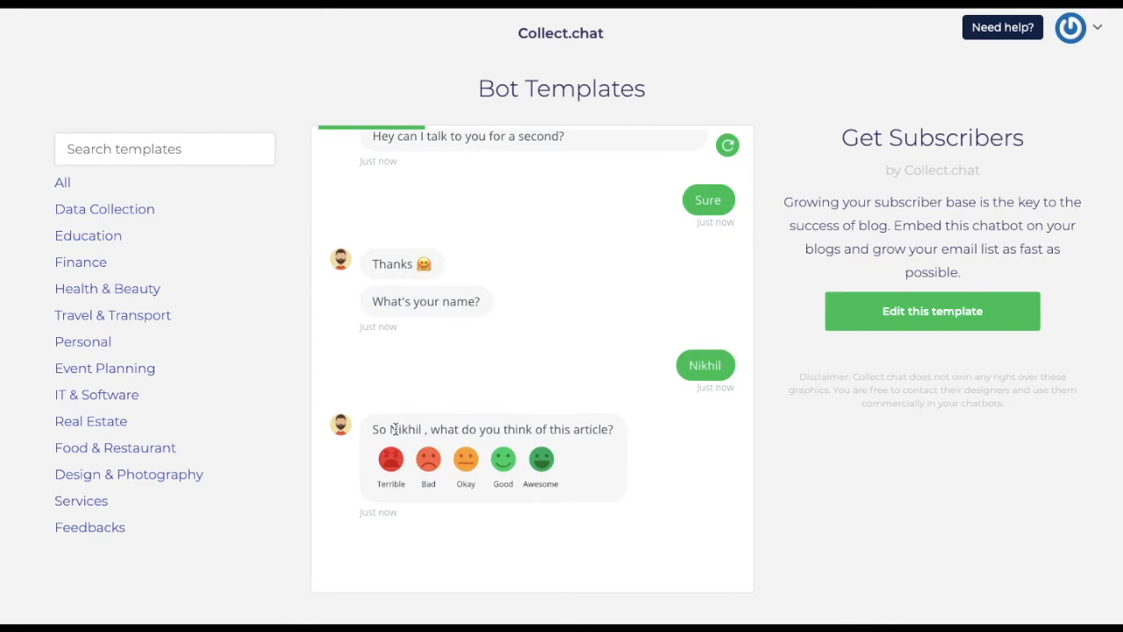
{"action": "left_click", "coordinate": [540, 465]}
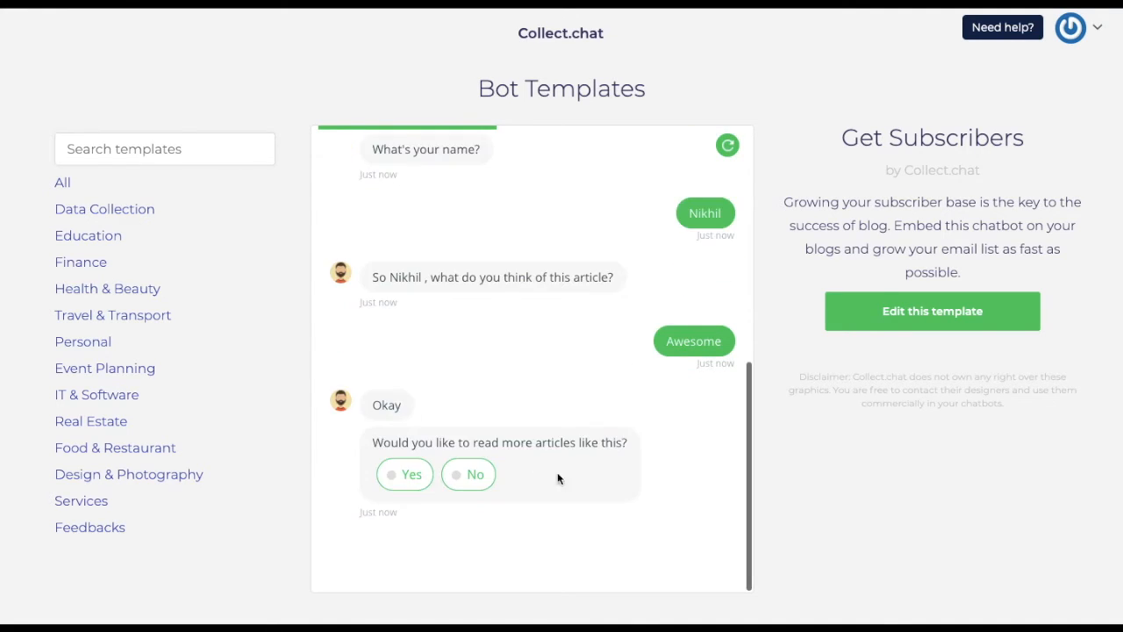
- Agree to more articles, submit an e-mail address and finish the demo chat
{"action": "left_click", "coordinate": [397, 476]}
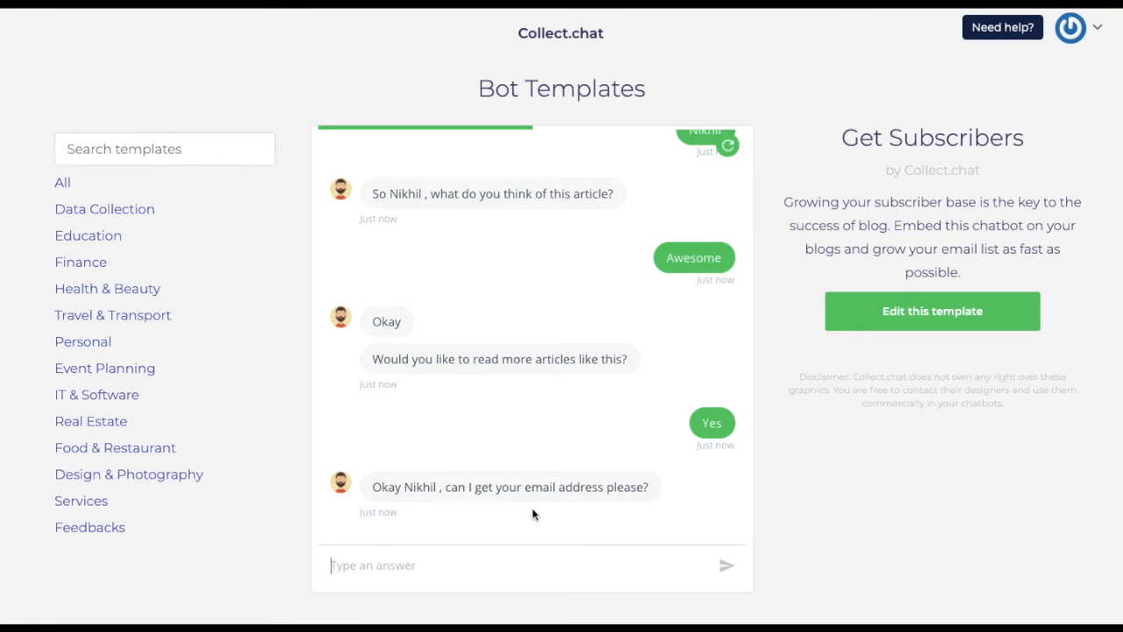
{"action": "key", "text": "Return"}
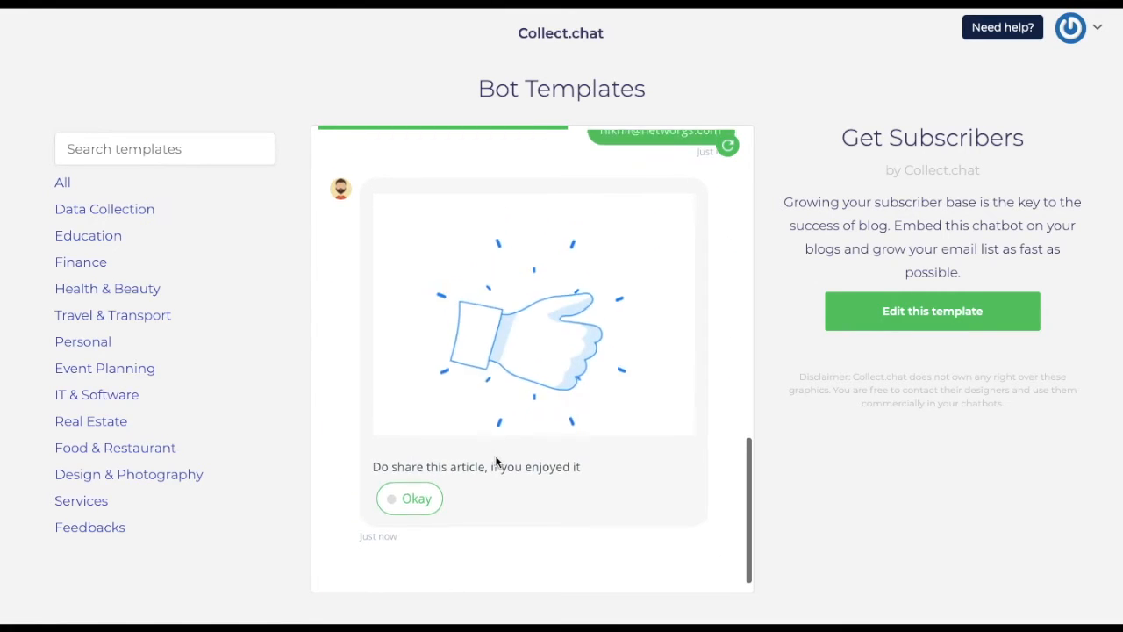
{"action": "left_click", "coordinate": [413, 503]}
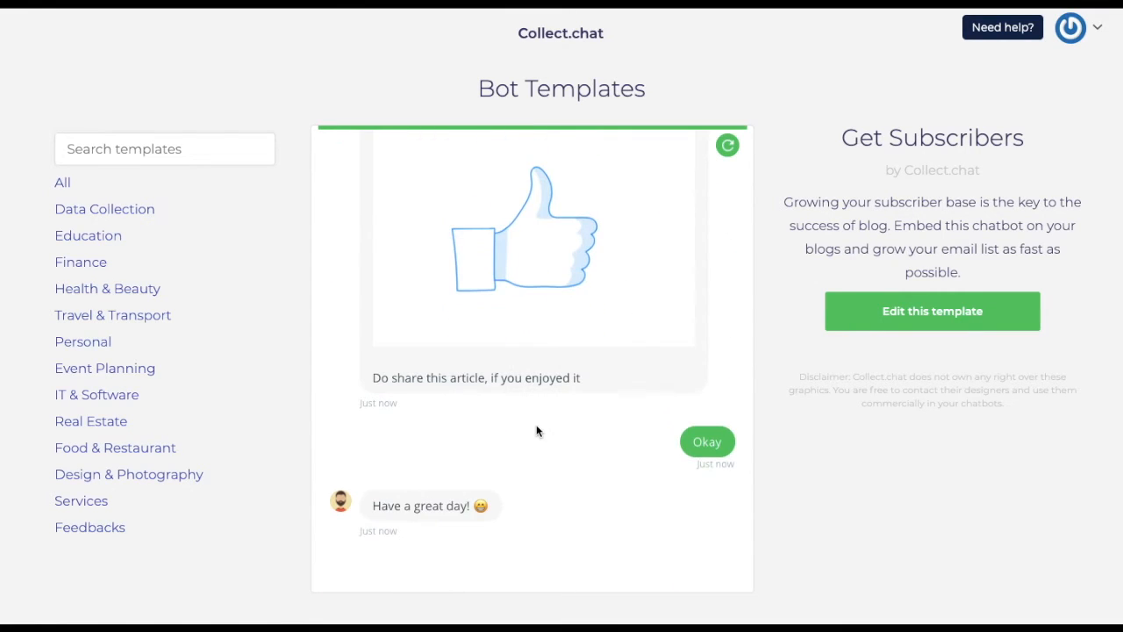
{"action": "scroll", "coordinate": [505, 474], "scroll_direction": "down", "scroll_amount": 1}
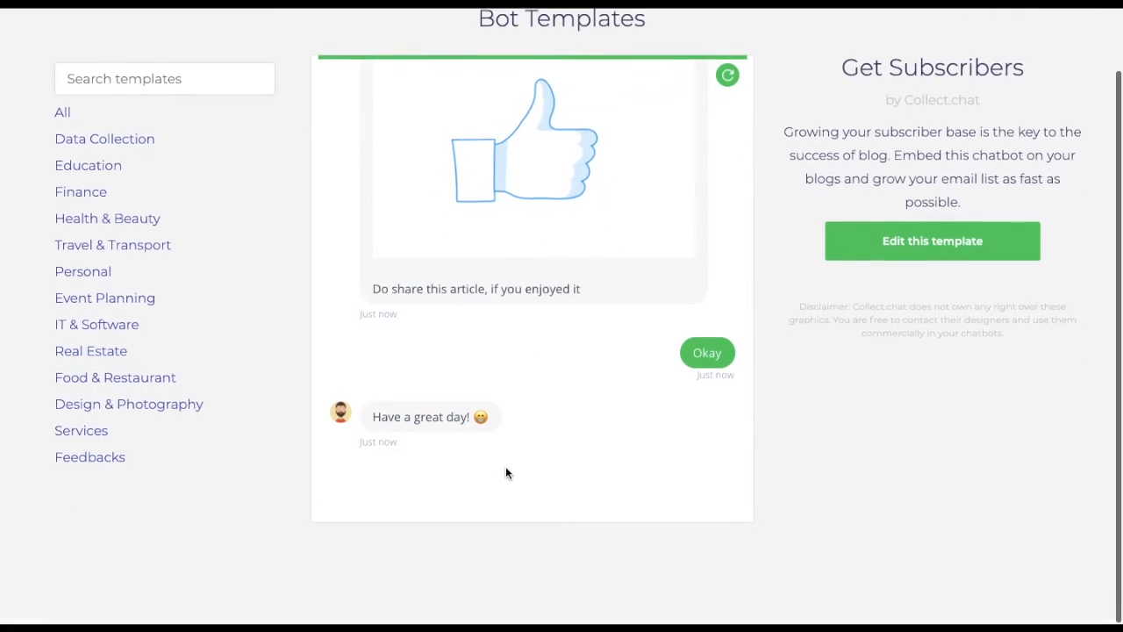
{"action": "scroll", "coordinate": [647, 256], "scroll_direction": "up", "scroll_amount": 10}
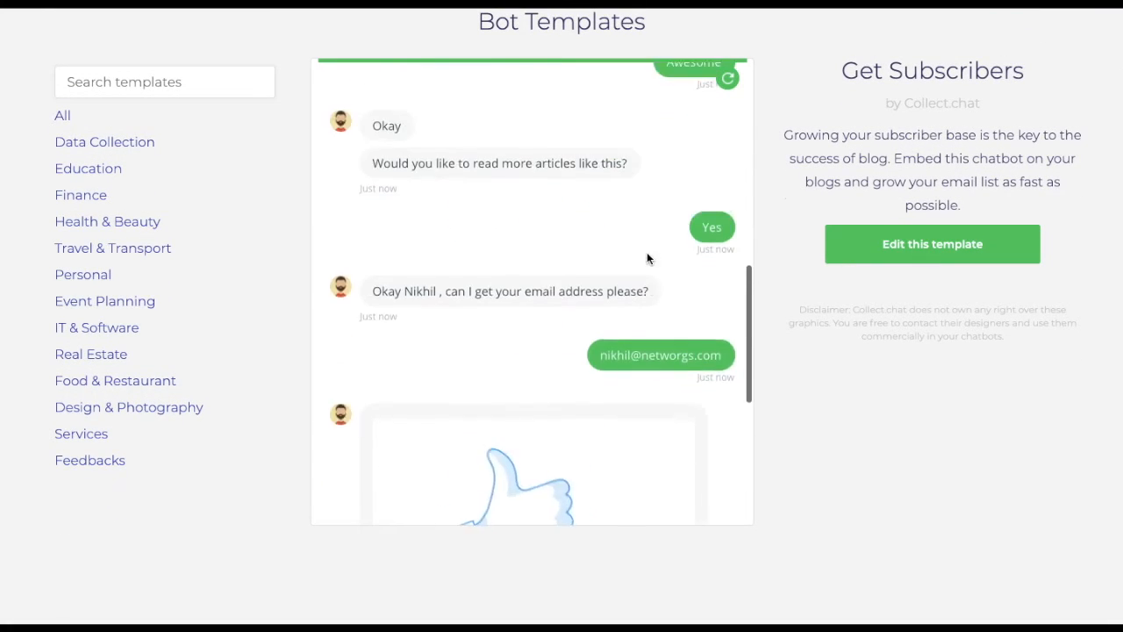
{"action": "scroll", "coordinate": [647, 254], "scroll_direction": "down", "scroll_amount": 10}
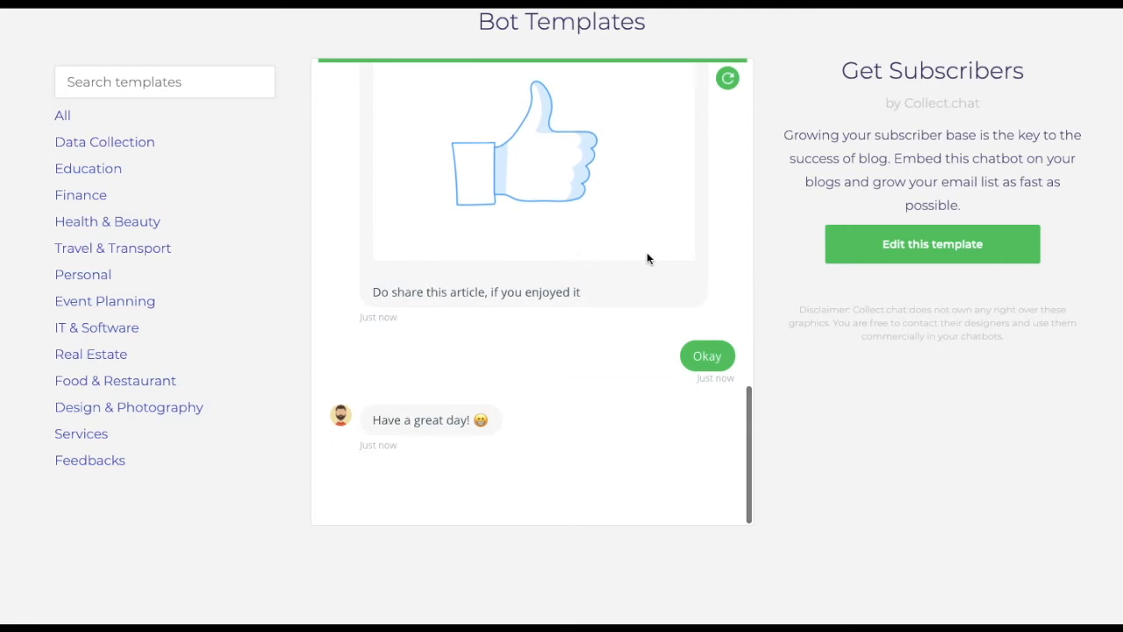
{"action": "scroll", "coordinate": [414, 201], "scroll_direction": "up", "scroll_amount": 11}
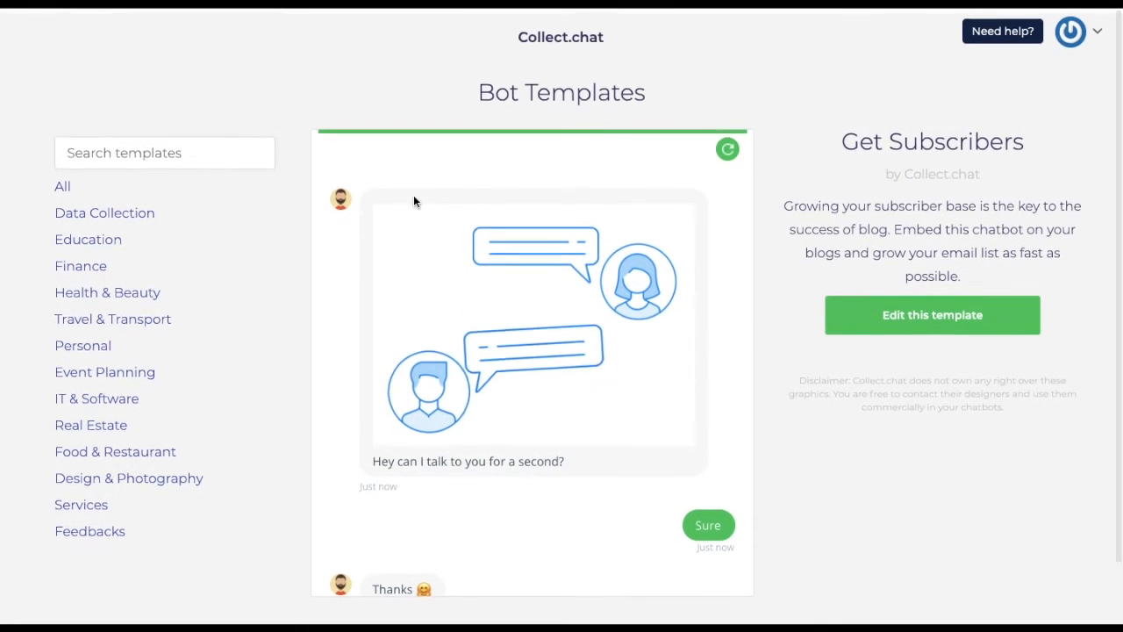
- Filter templates by Food & Restaurant, Design & Photography, Services, Feedbacks, Travel & Transport, Finance, then All
{"action": "left_click", "coordinate": [58, 186]}
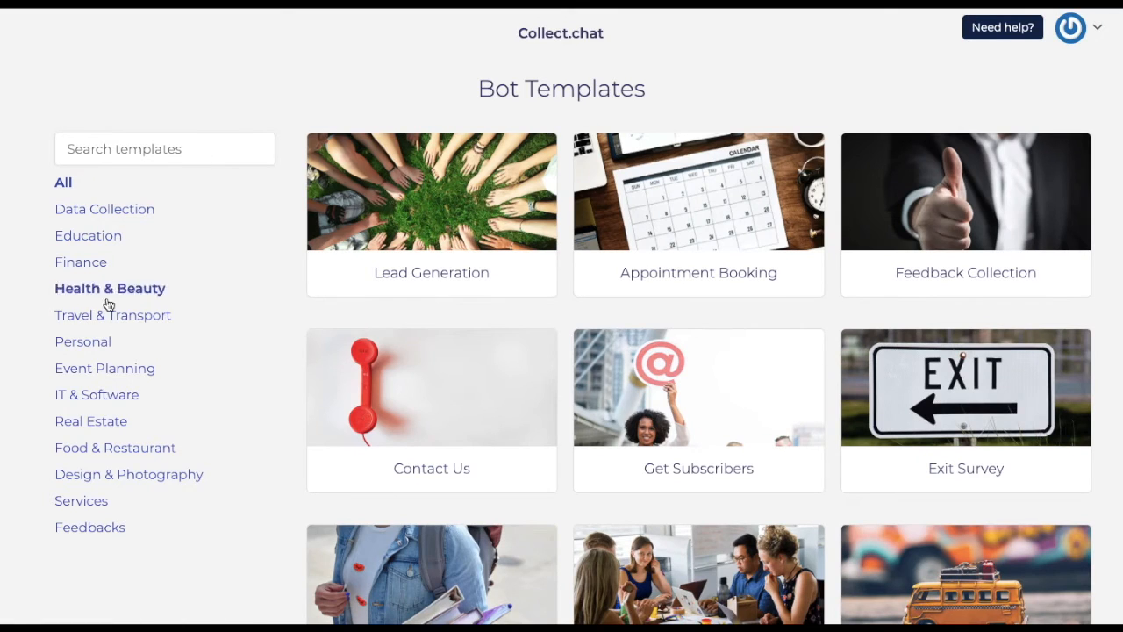
{"action": "left_click", "coordinate": [105, 448]}
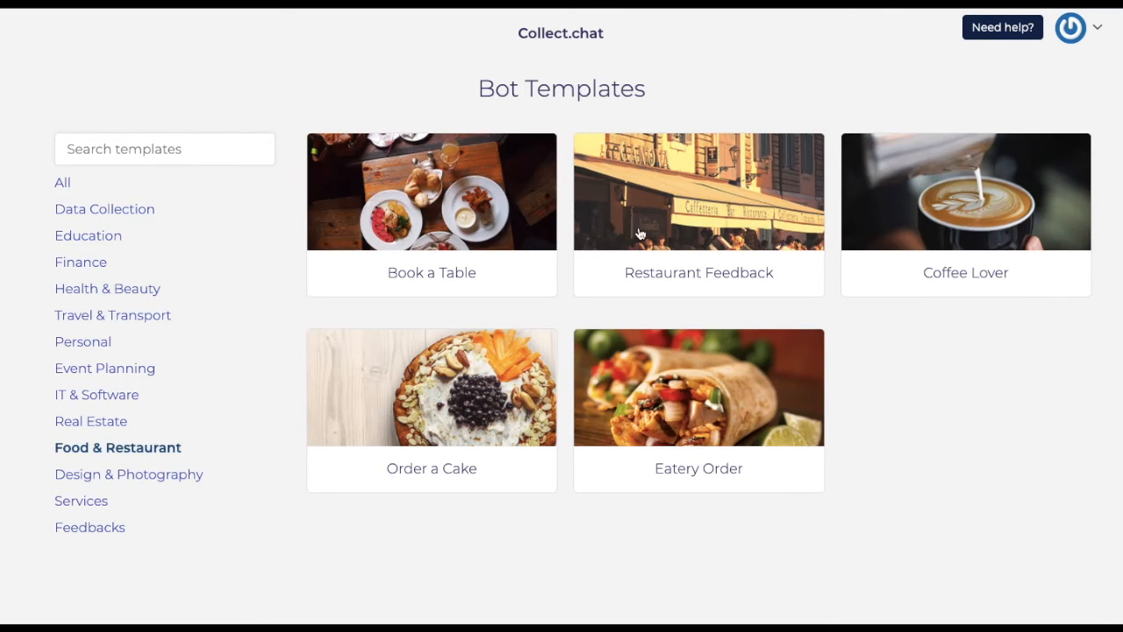
{"action": "left_click", "coordinate": [123, 473]}
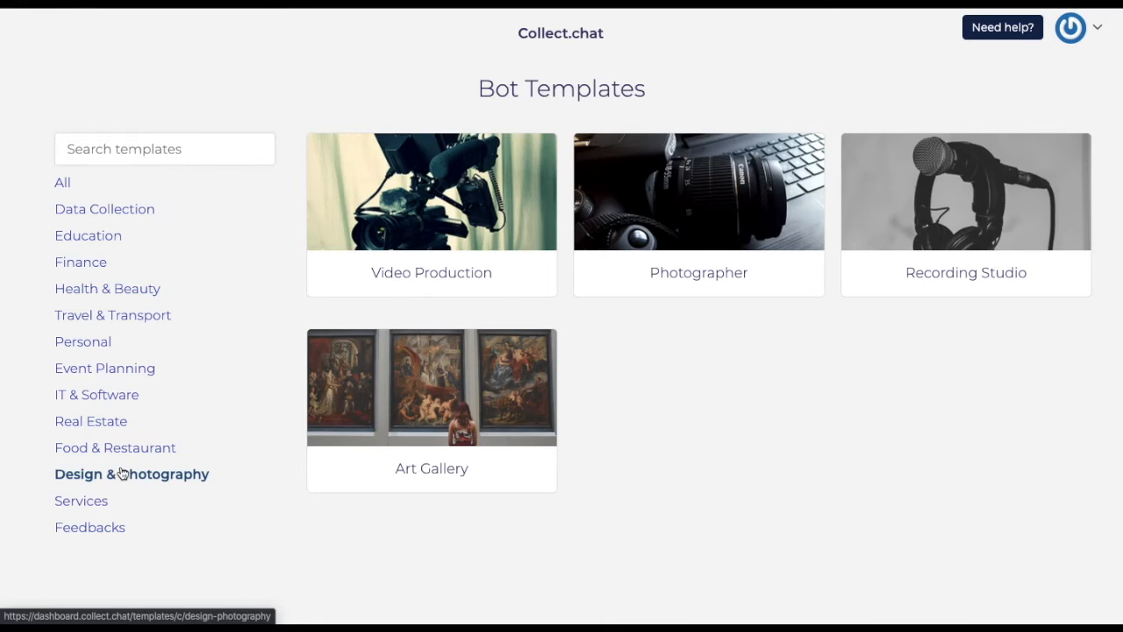
{"action": "left_click", "coordinate": [64, 508]}
{"action": "left_click", "coordinate": [65, 527]}
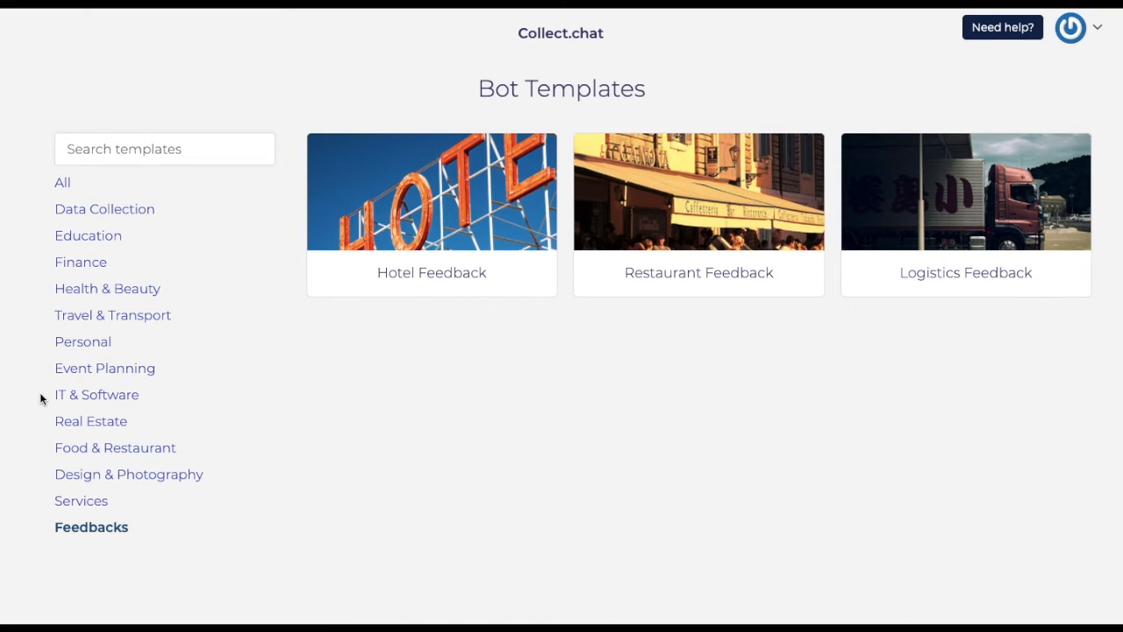
{"action": "left_click", "coordinate": [96, 316]}
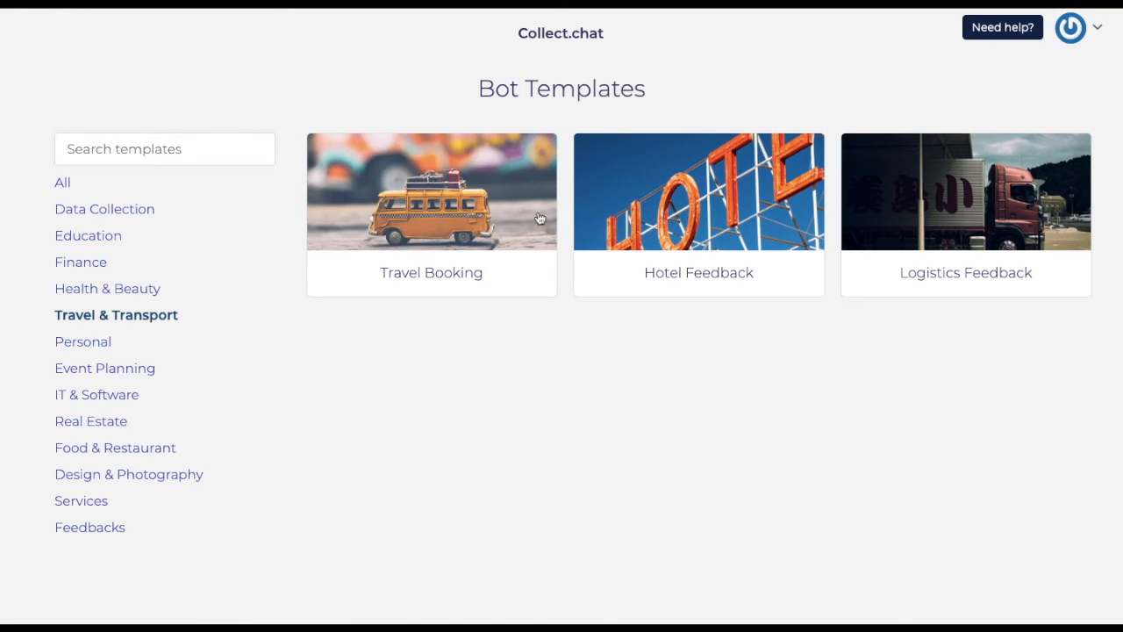
{"action": "left_click", "coordinate": [84, 265]}
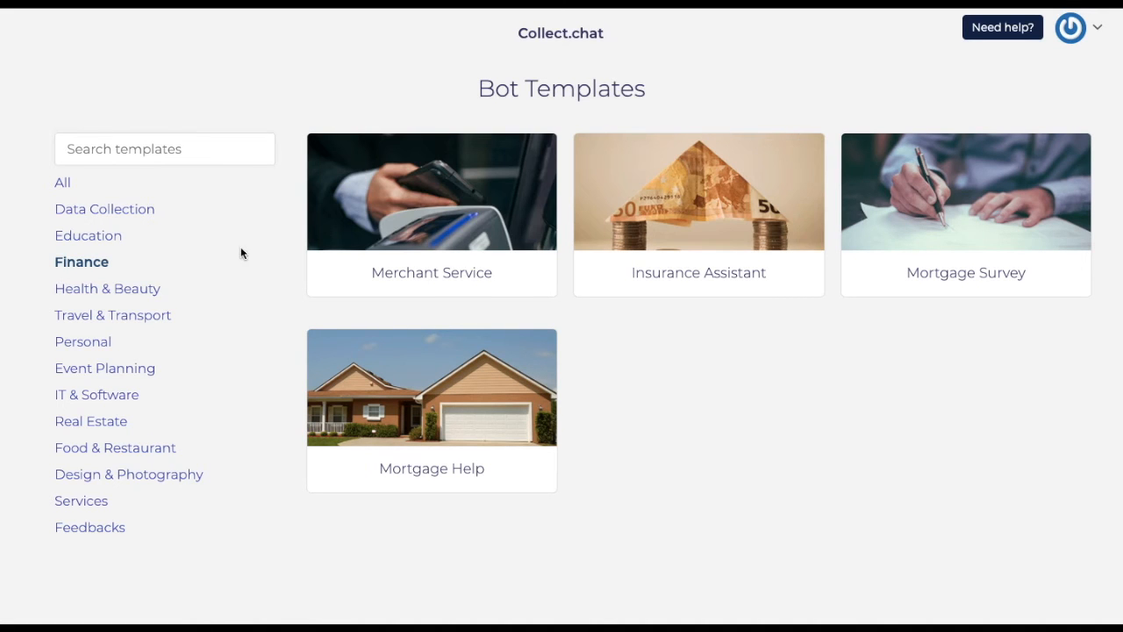
{"action": "left_click", "coordinate": [58, 184]}
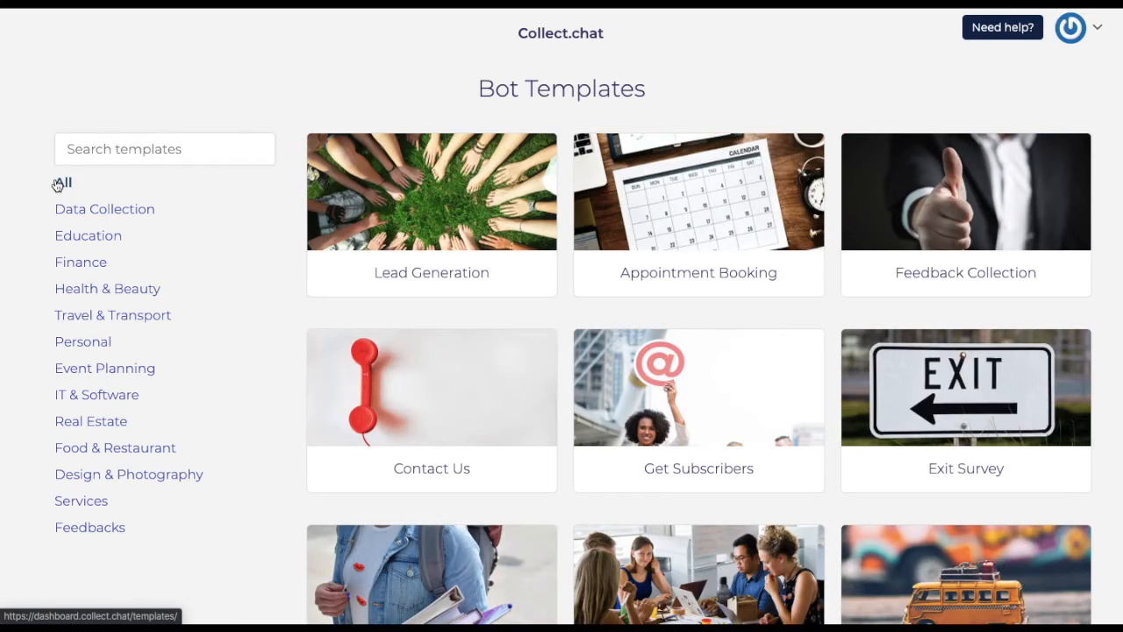
- Edit the Get Subscribers template as a Widget bot with its launcher at middle right
{"action": "left_click", "coordinate": [727, 393]}
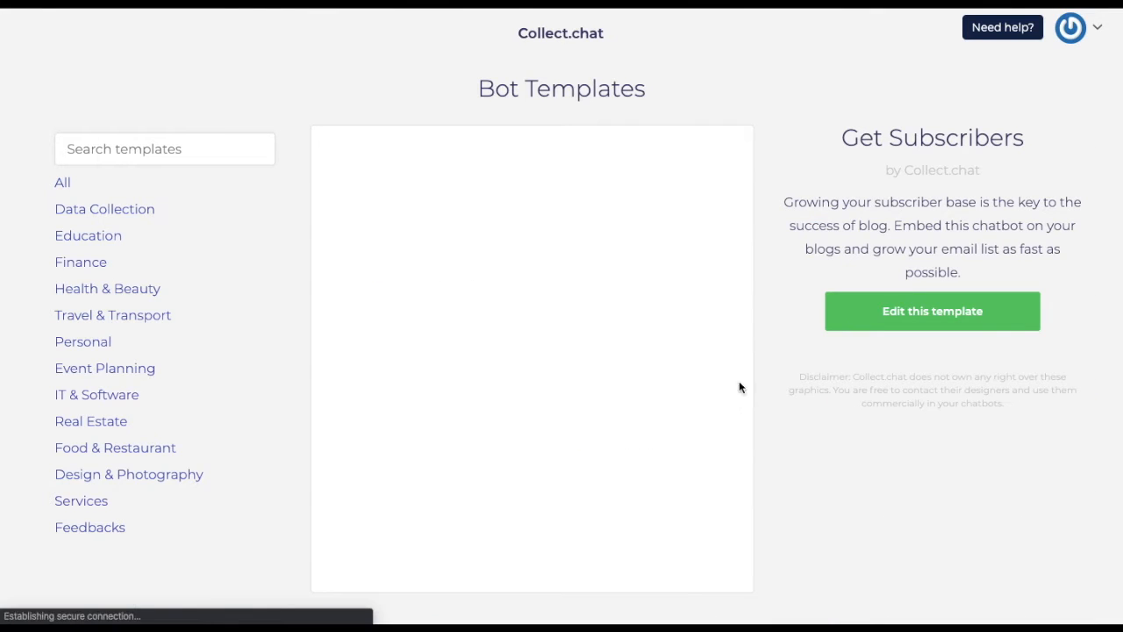
{"action": "left_click", "coordinate": [974, 303]}
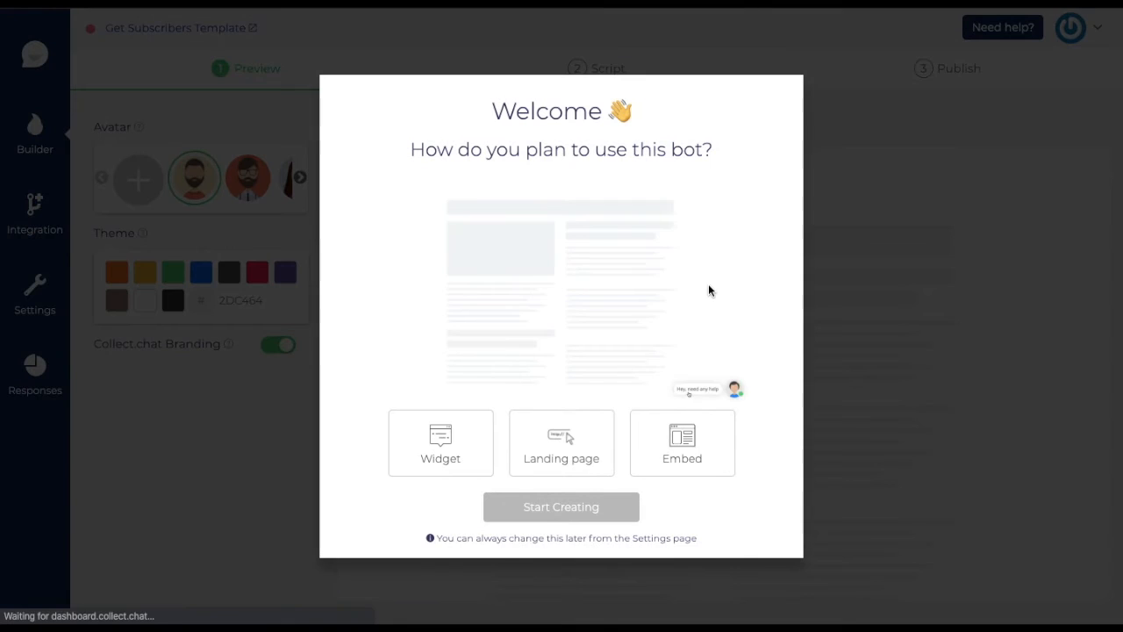
{"action": "left_click", "coordinate": [419, 432]}
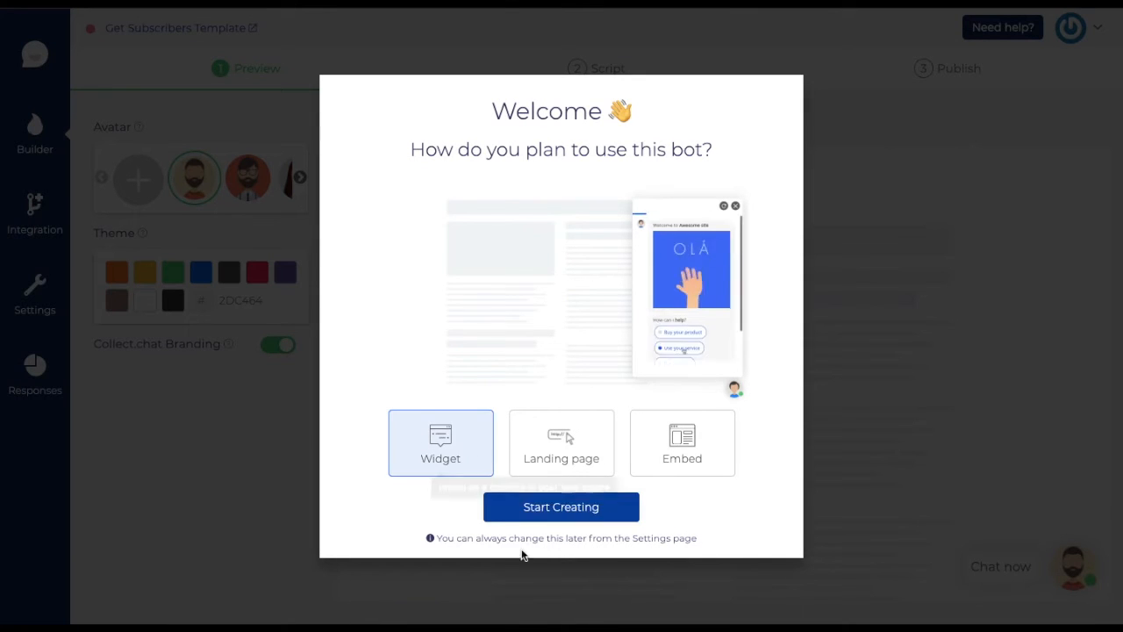
{"action": "left_click", "coordinate": [574, 512]}
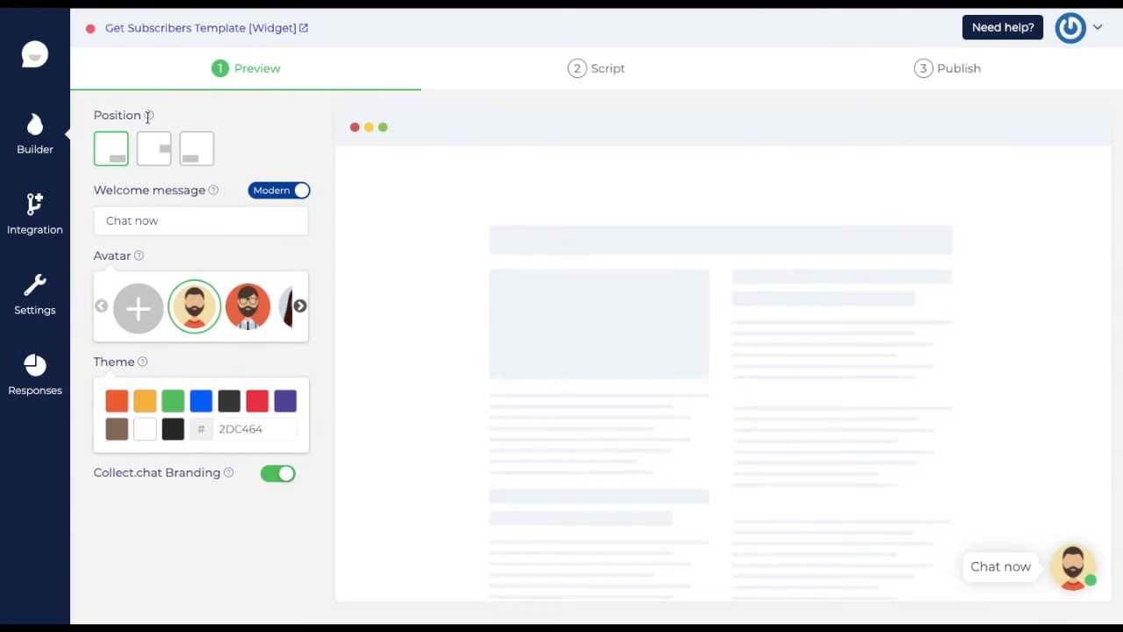
{"action": "left_click", "coordinate": [157, 146]}
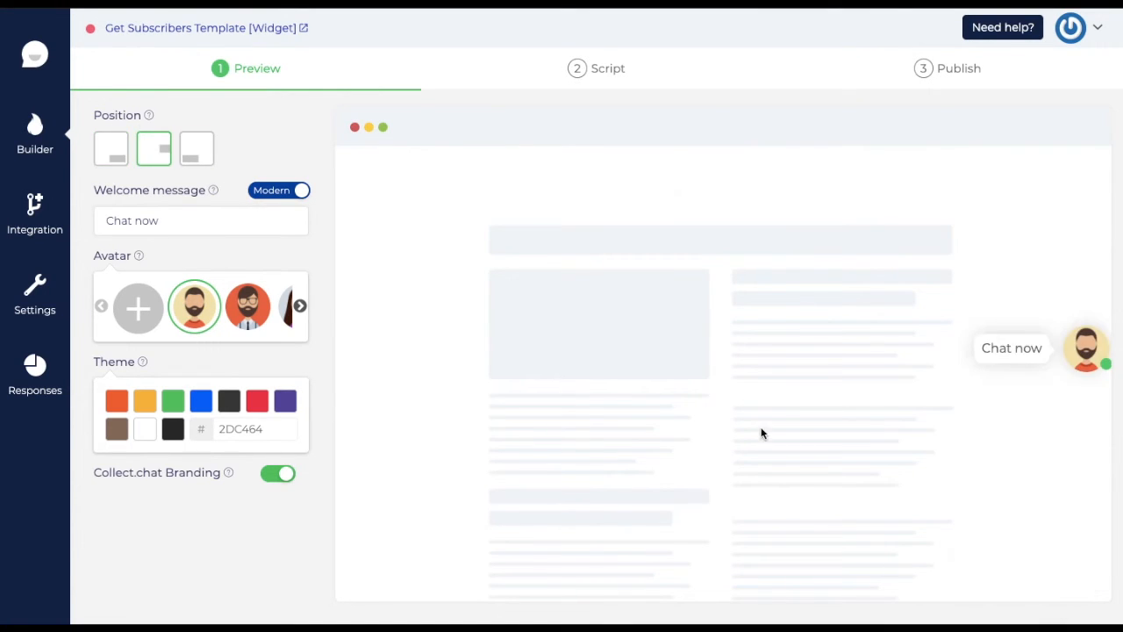
- Return the launcher to bottom right and set the welcome message to 'Hey! Can we have a word?'
{"action": "left_click", "coordinate": [203, 147]}
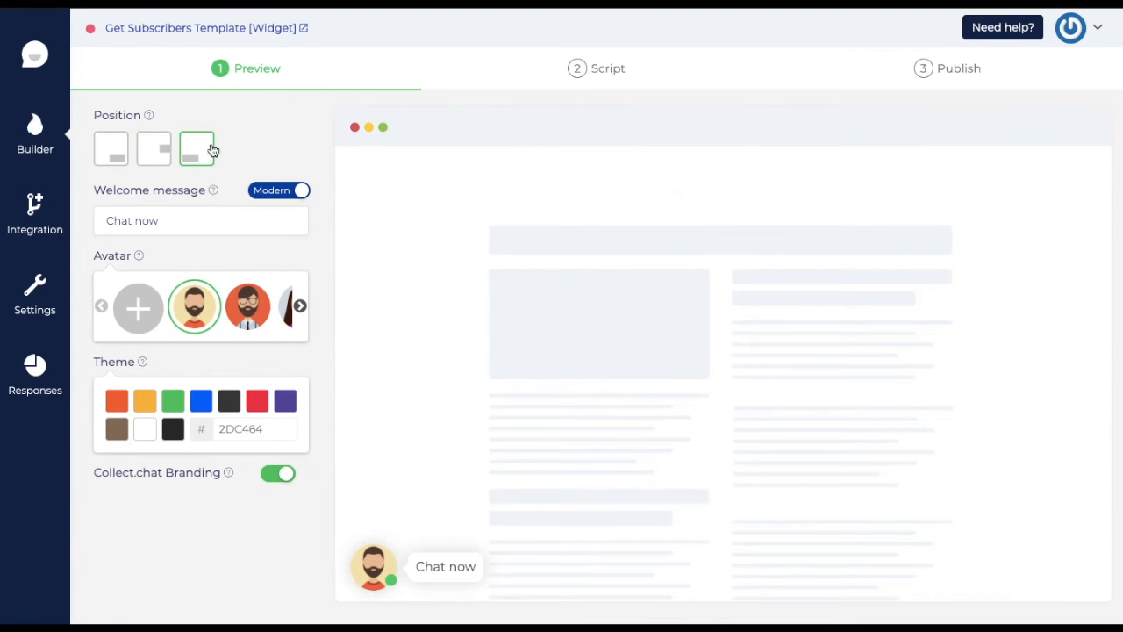
{"action": "left_click", "coordinate": [112, 149]}
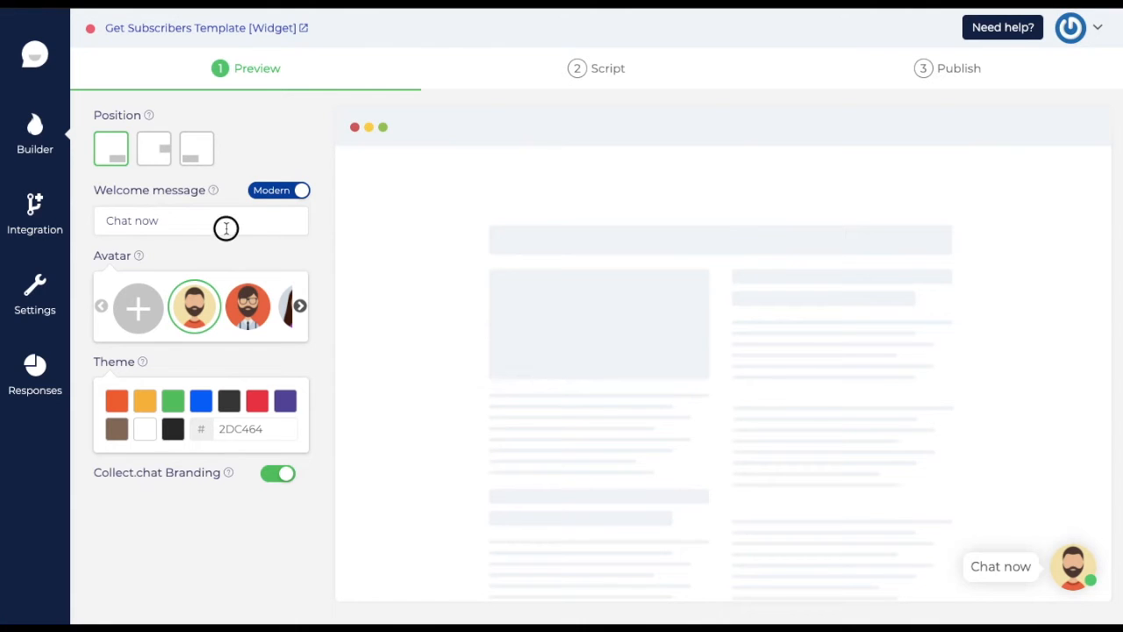
{"action": "left_click_drag", "start_coordinate": [208, 219], "coordinate": [204, 205]}
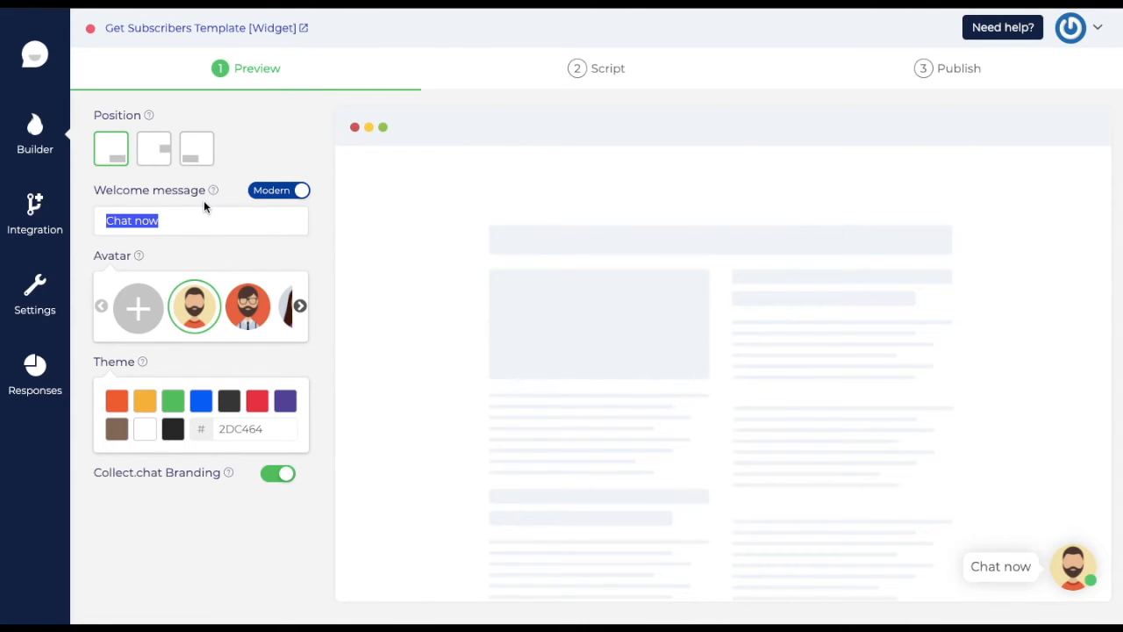
{"action": "type", "text": "Hey! Can "}
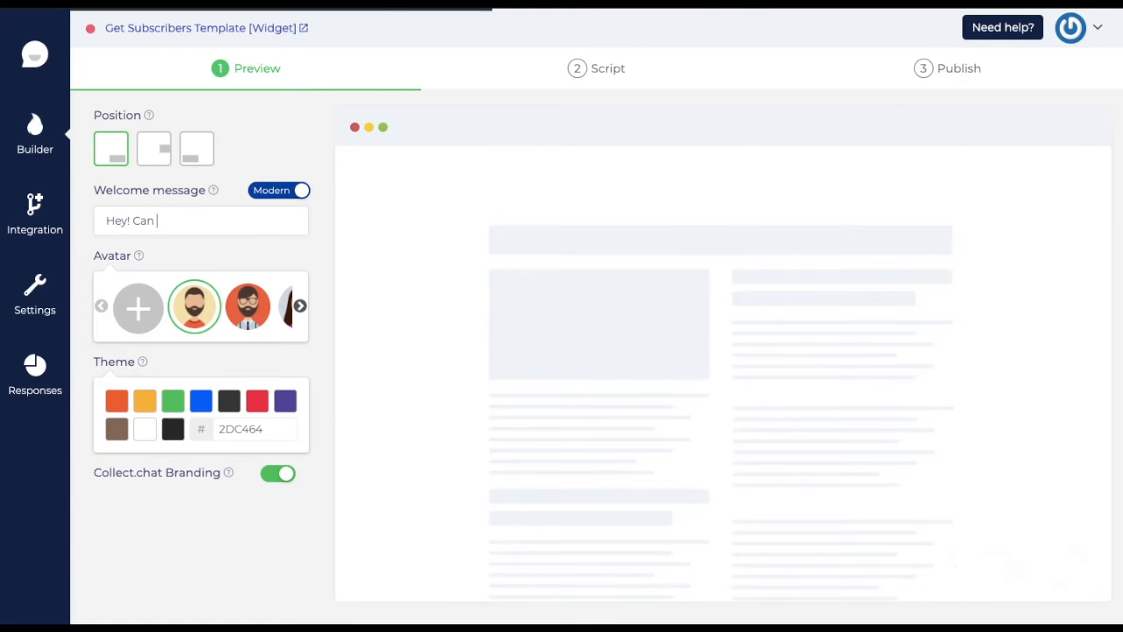
{"action": "type", "text": "we have a word?"}
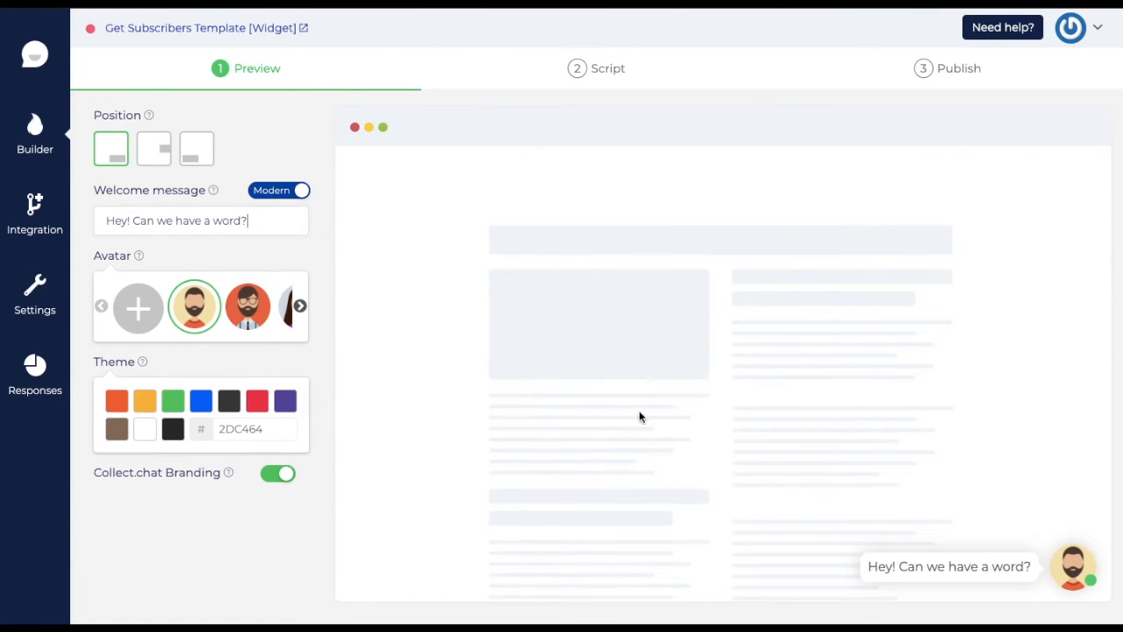
{"action": "left_click", "coordinate": [132, 317]}
- Upload a custom photo and save its crop as the bot's avatar
{"action": "left_click", "coordinate": [466, 325]}
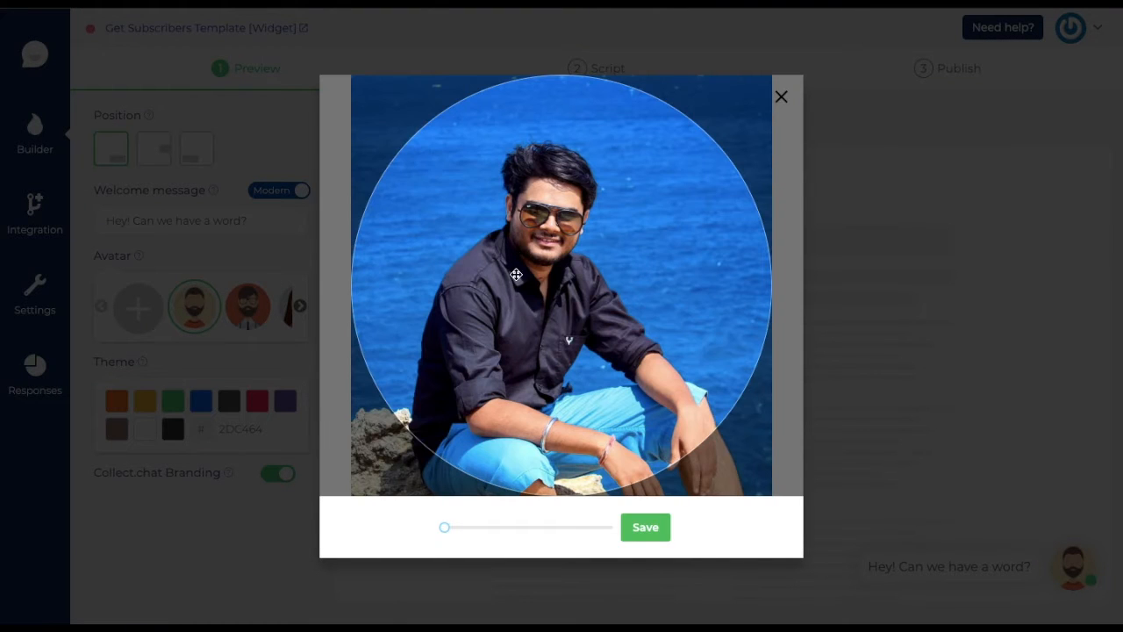
{"action": "left_click", "coordinate": [646, 527]}
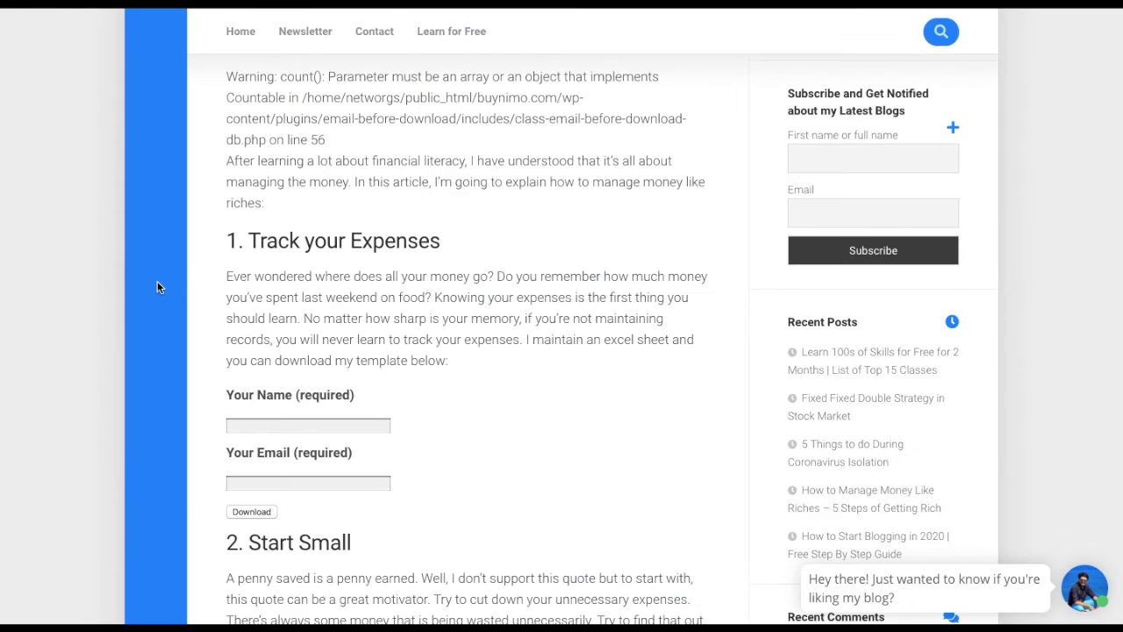
- Switch the theme to blue 0069FF and check it in the chat preview
{"action": "scroll", "coordinate": [157, 287], "scroll_direction": "up", "scroll_amount": 5}
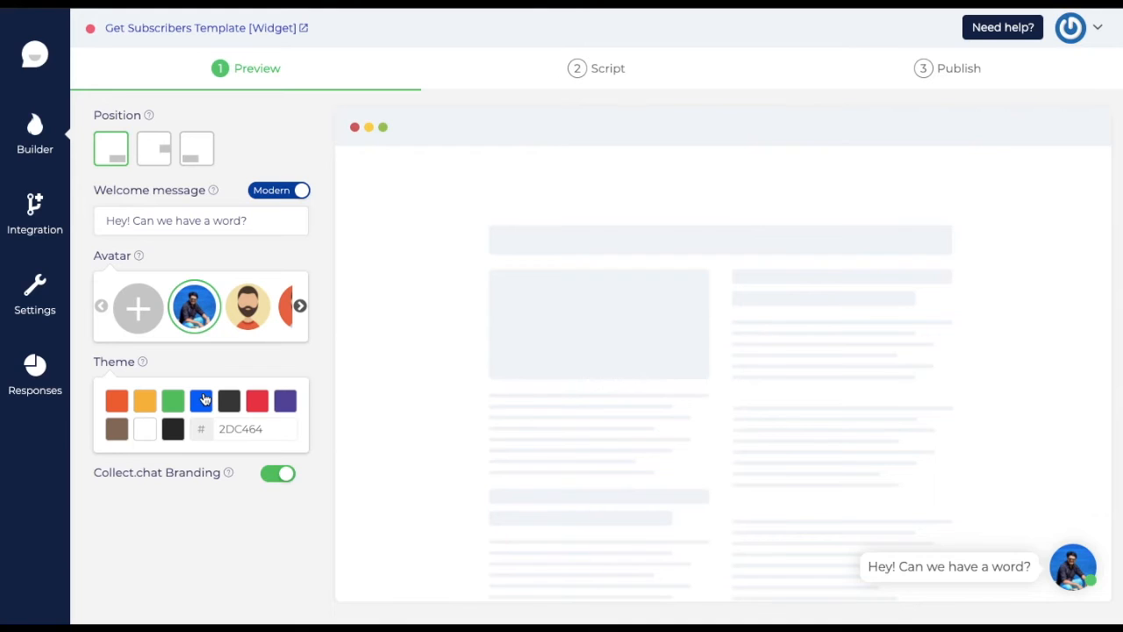
{"action": "left_click", "coordinate": [209, 403]}
{"action": "mouse_move", "coordinate": [227, 479]}
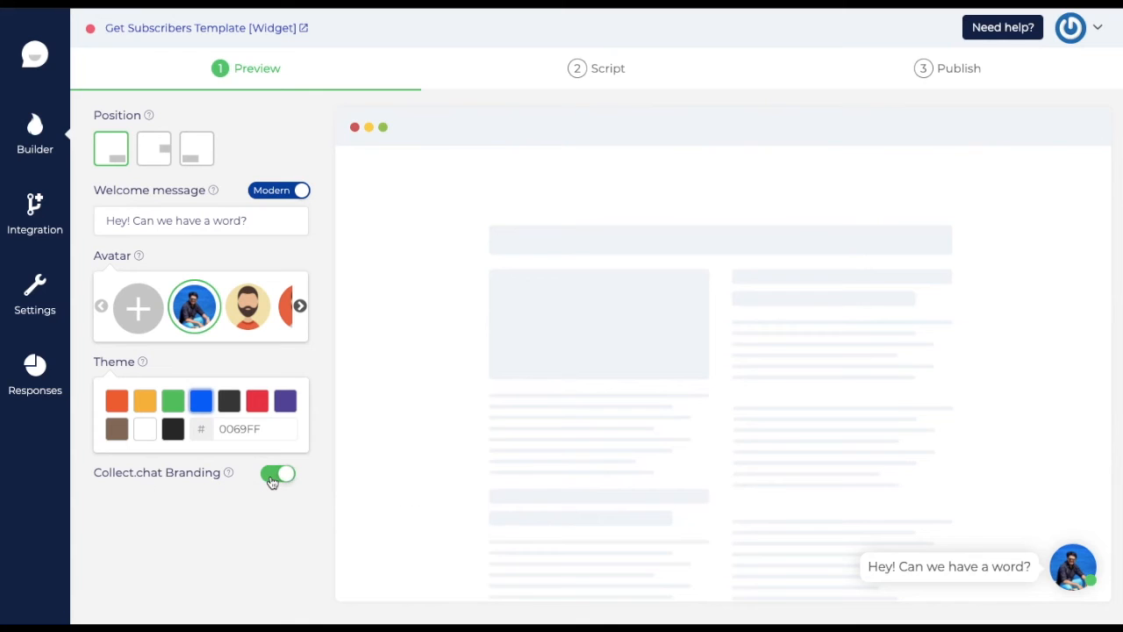
{"action": "left_click", "coordinate": [1072, 574]}
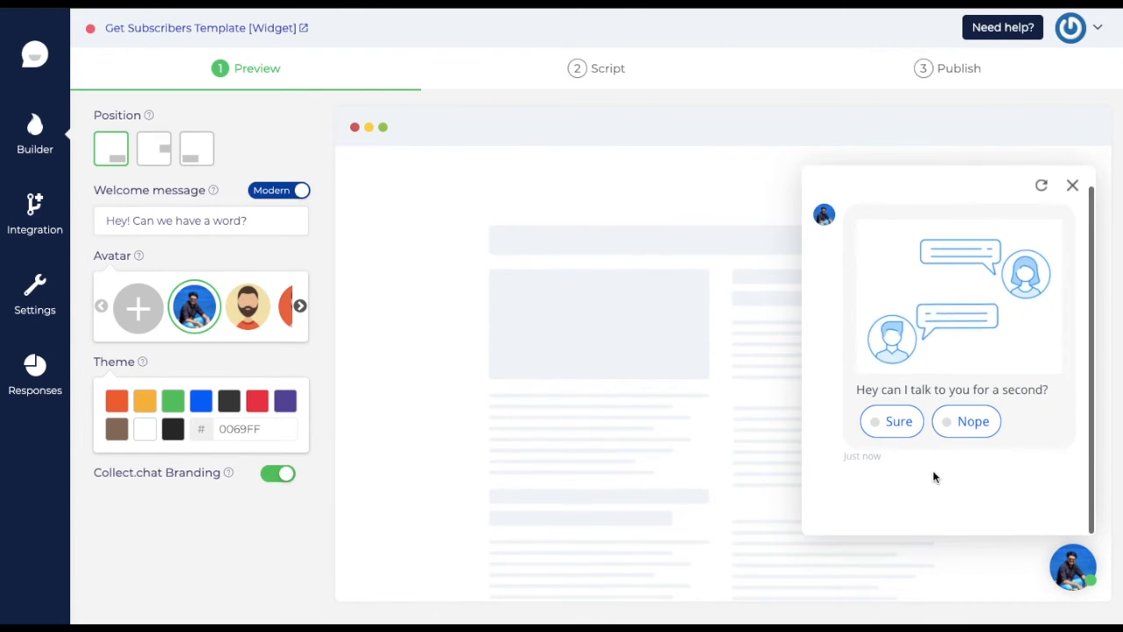
{"action": "left_click", "coordinate": [1072, 186]}
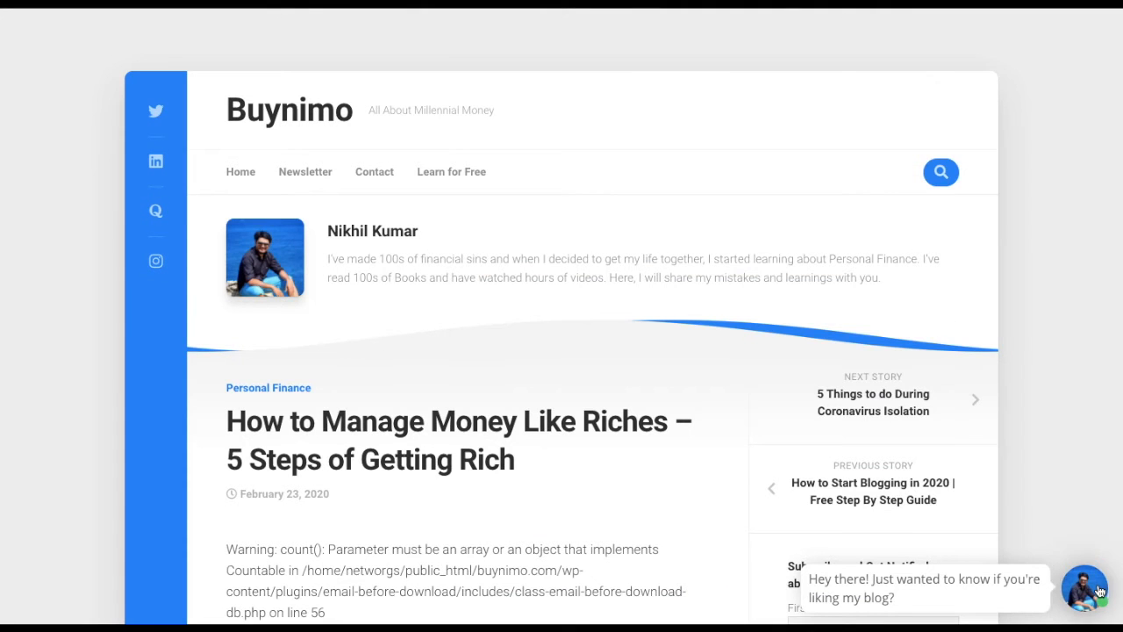
- Open the live demo page, then try disabling Collect.chat branding and cancel the upgrade prompt
{"action": "left_click", "coordinate": [1083, 585]}
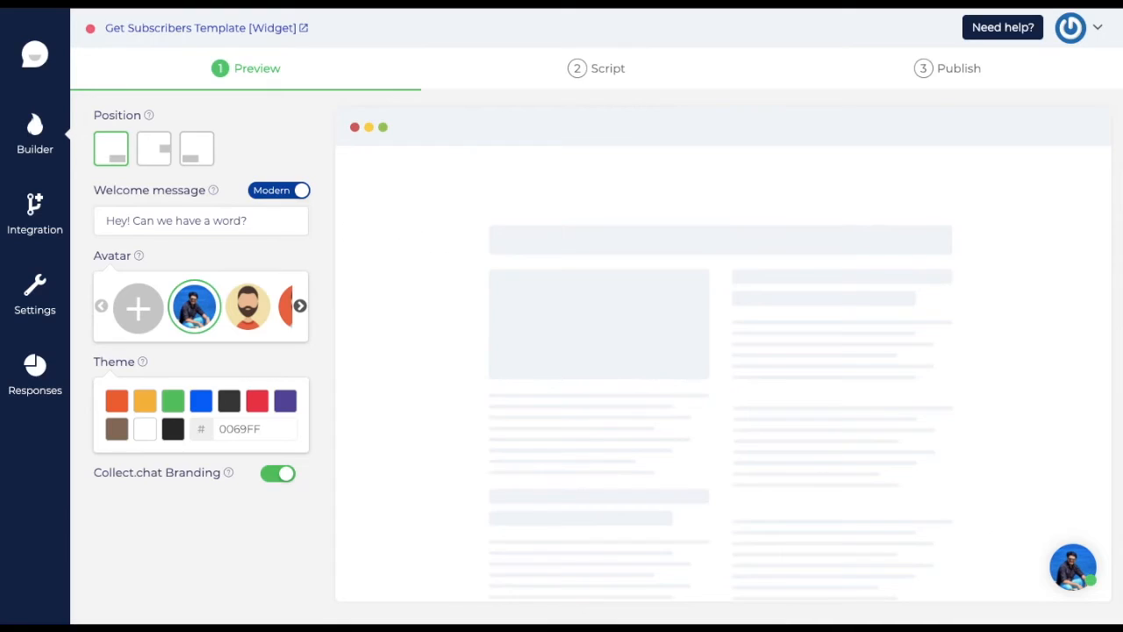
{"action": "left_click", "coordinate": [283, 476]}
{"action": "left_click", "coordinate": [519, 383]}
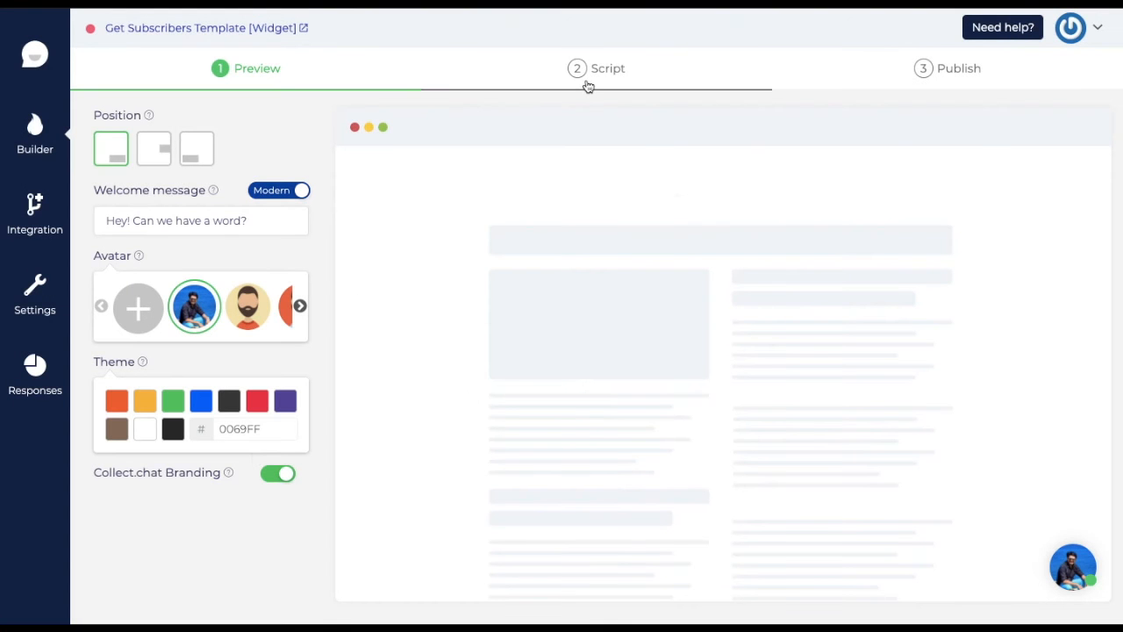
{"action": "left_click", "coordinate": [588, 86]}
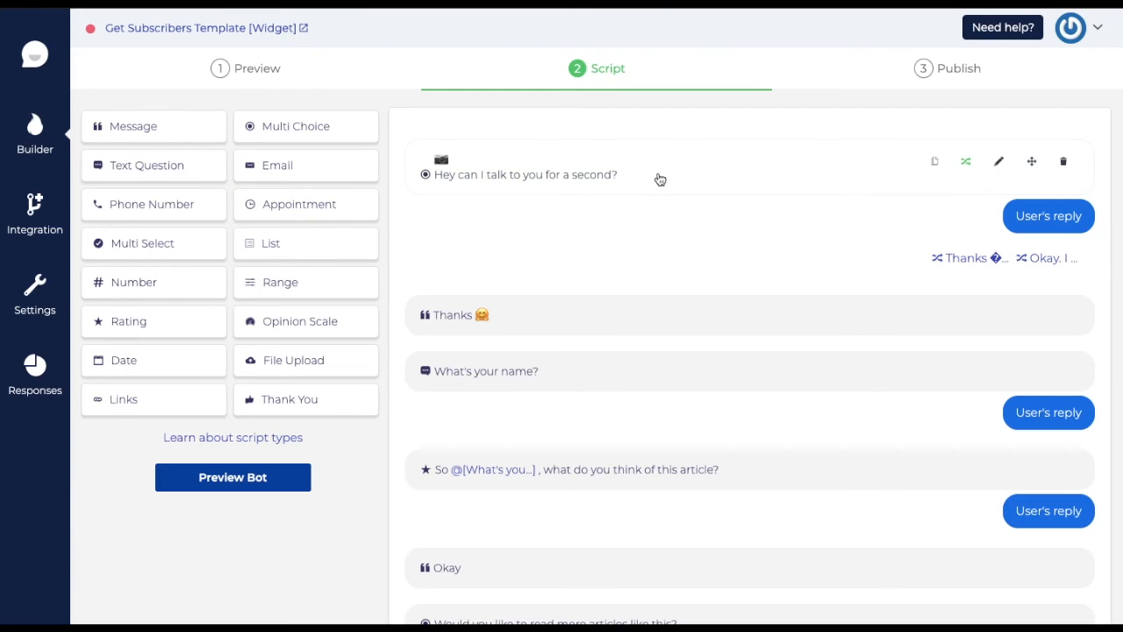
{"action": "scroll", "coordinate": [686, 334], "scroll_direction": "down", "scroll_amount": 1}
{"action": "scroll", "coordinate": [686, 334], "scroll_direction": "down", "scroll_amount": 2}
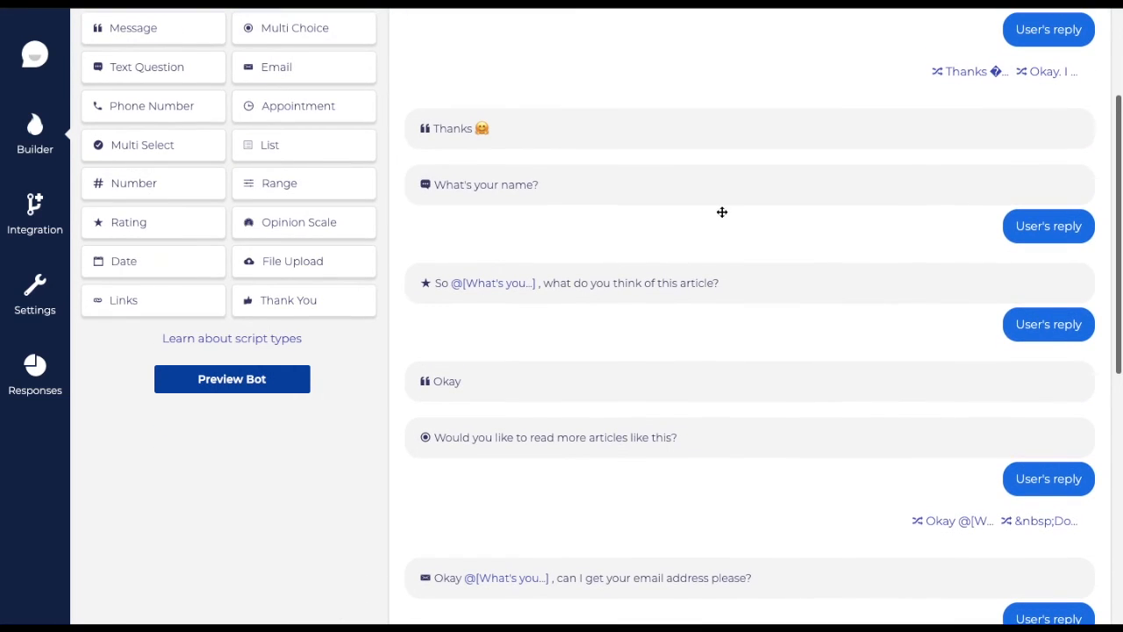
{"action": "scroll", "coordinate": [685, 430], "scroll_direction": "down", "scroll_amount": 6}
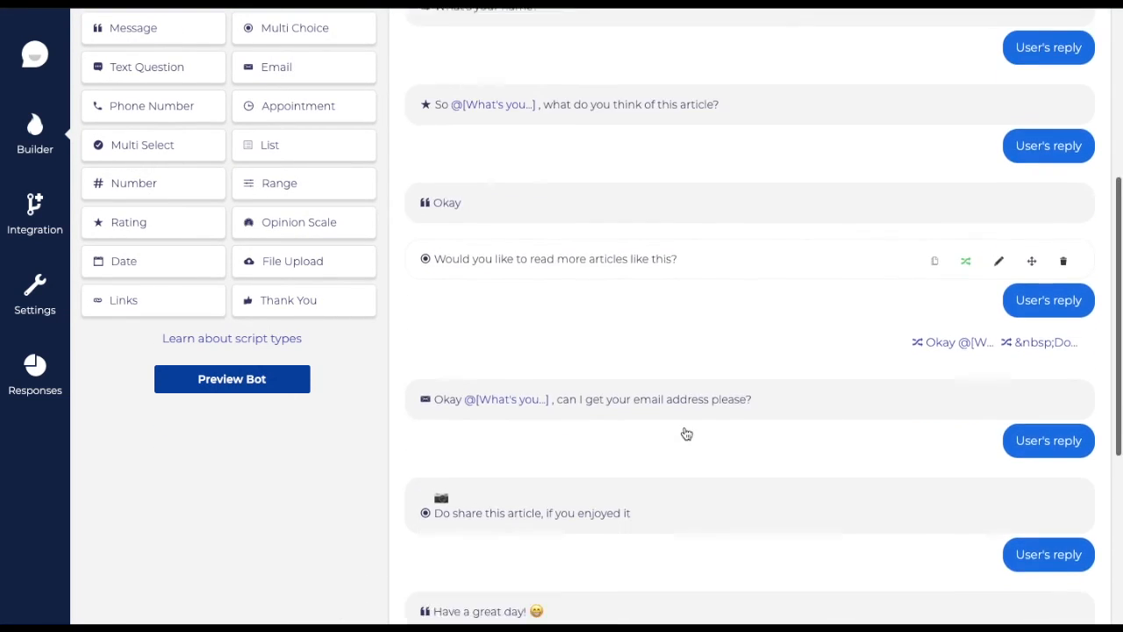
{"action": "scroll", "coordinate": [686, 429], "scroll_direction": "down", "scroll_amount": 3}
{"action": "scroll", "coordinate": [685, 428], "scroll_direction": "up", "scroll_amount": 12}
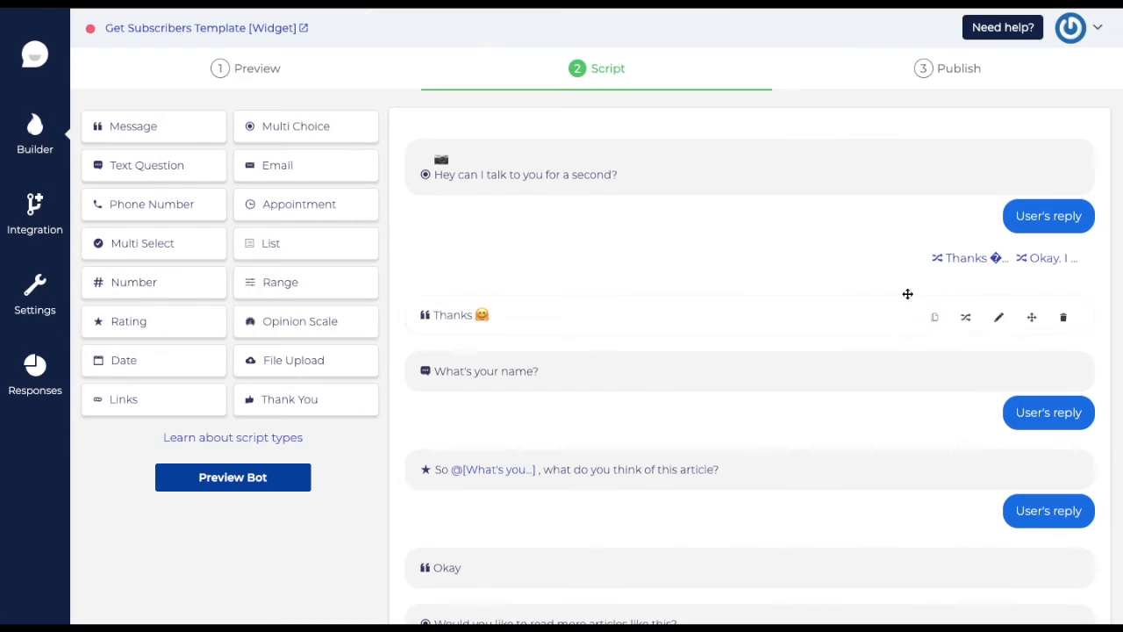
{"action": "scroll", "coordinate": [856, 287], "scroll_direction": "down", "scroll_amount": 5}
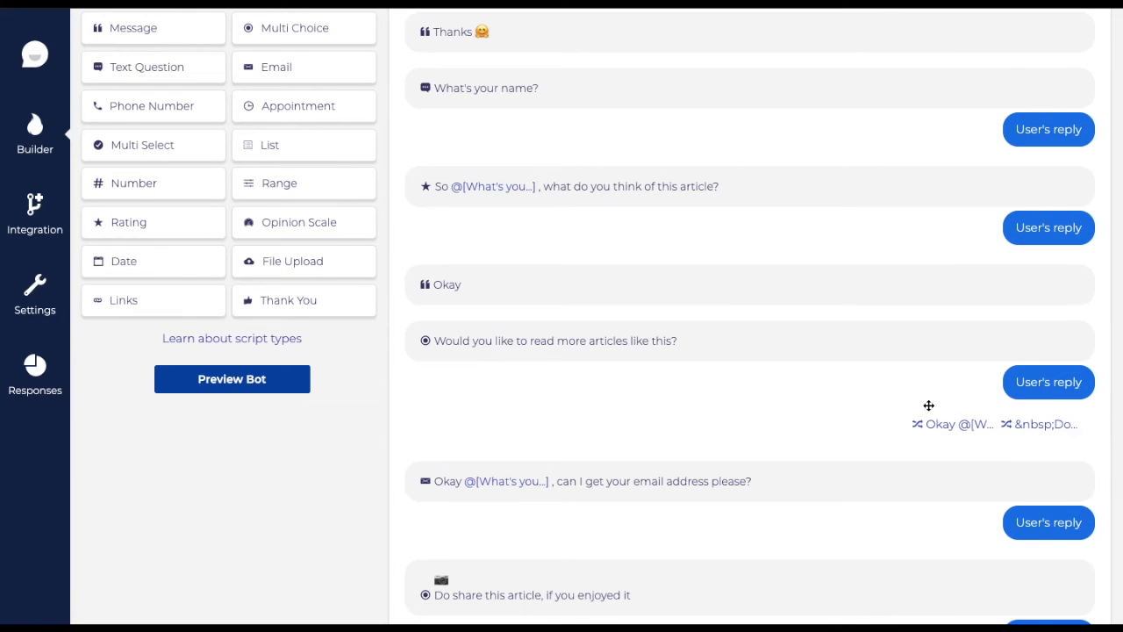
{"action": "scroll", "coordinate": [906, 445], "scroll_direction": "up", "scroll_amount": 5}
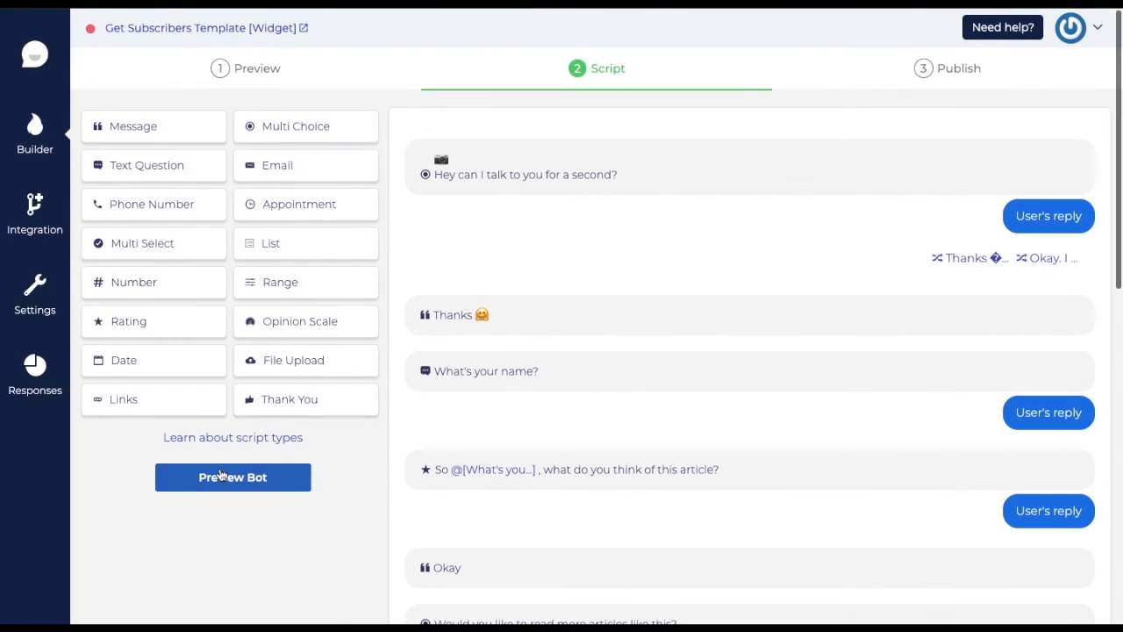
{"action": "left_click", "coordinate": [219, 474]}
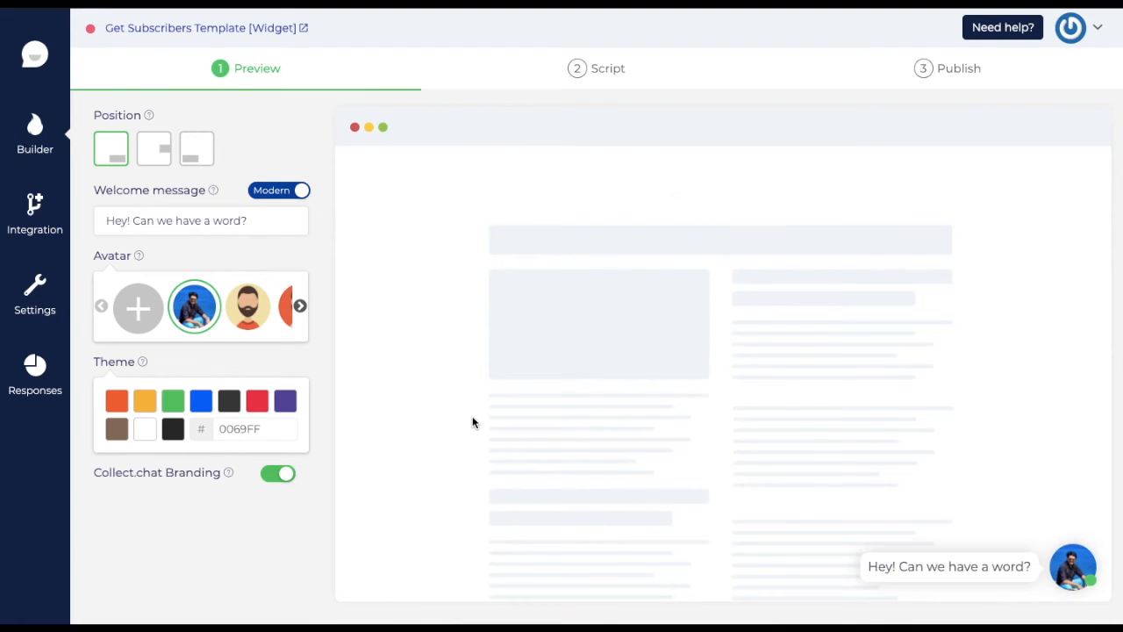
- Answer 'Nope' to the bot's opening question in the launcher chat, then go to the Script tab
{"action": "left_click", "coordinate": [1066, 566]}
{"action": "left_click", "coordinate": [969, 425]}
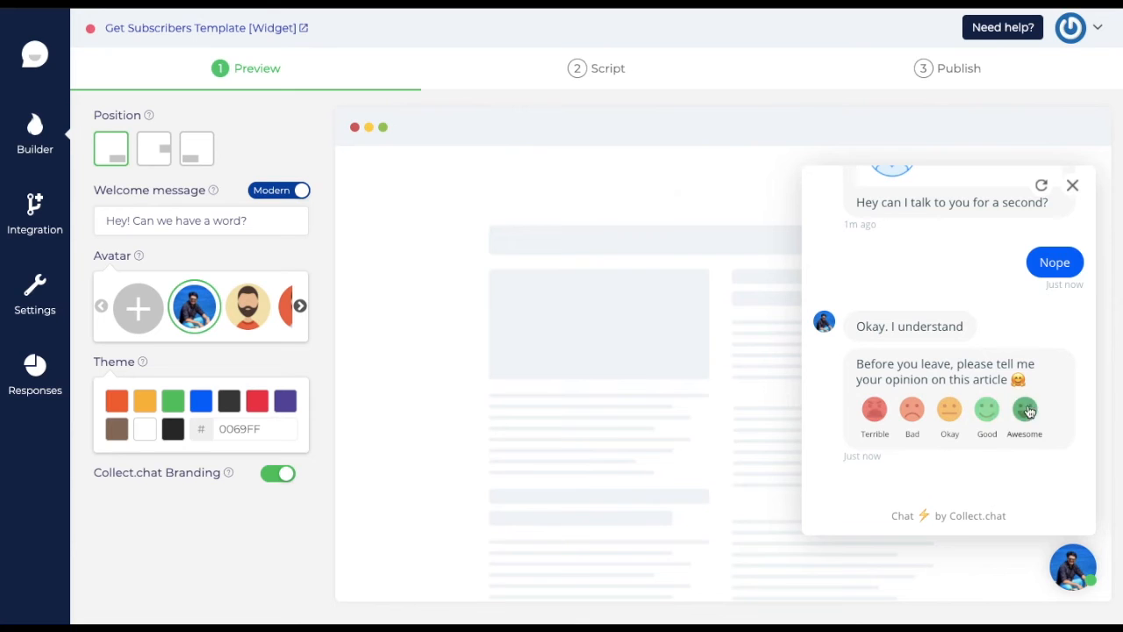
{"action": "left_click", "coordinate": [1072, 186]}
{"action": "left_click", "coordinate": [630, 79]}
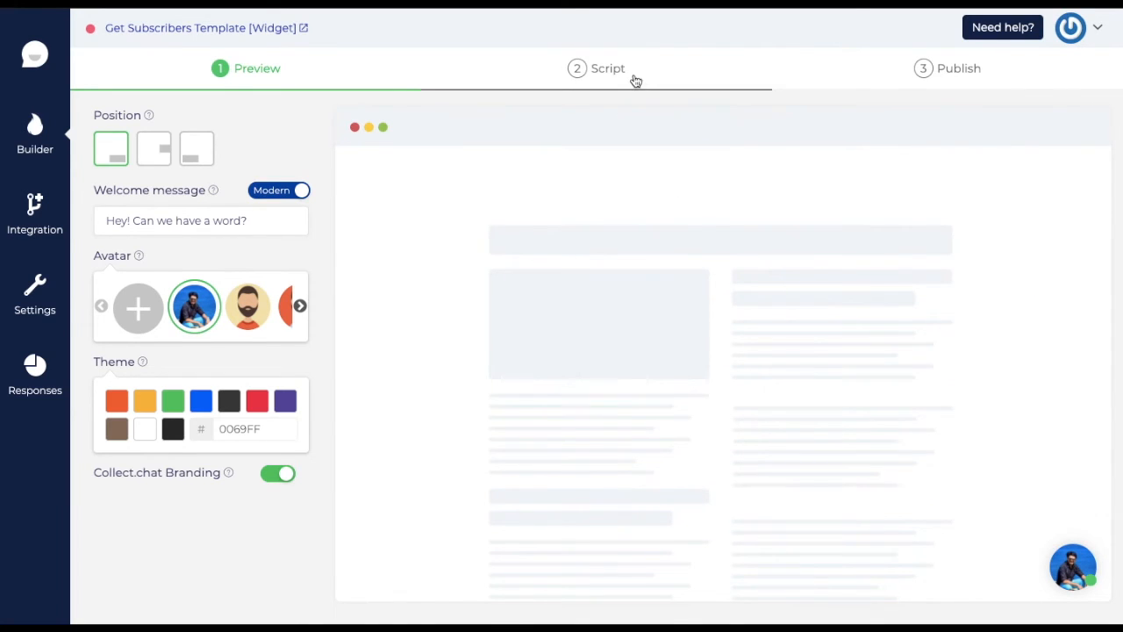
- Delete the opening question and thank-you message from the script, then add a new Message block
{"action": "mouse_move", "coordinate": [1069, 189]}
{"action": "left_click", "coordinate": [1064, 161]}
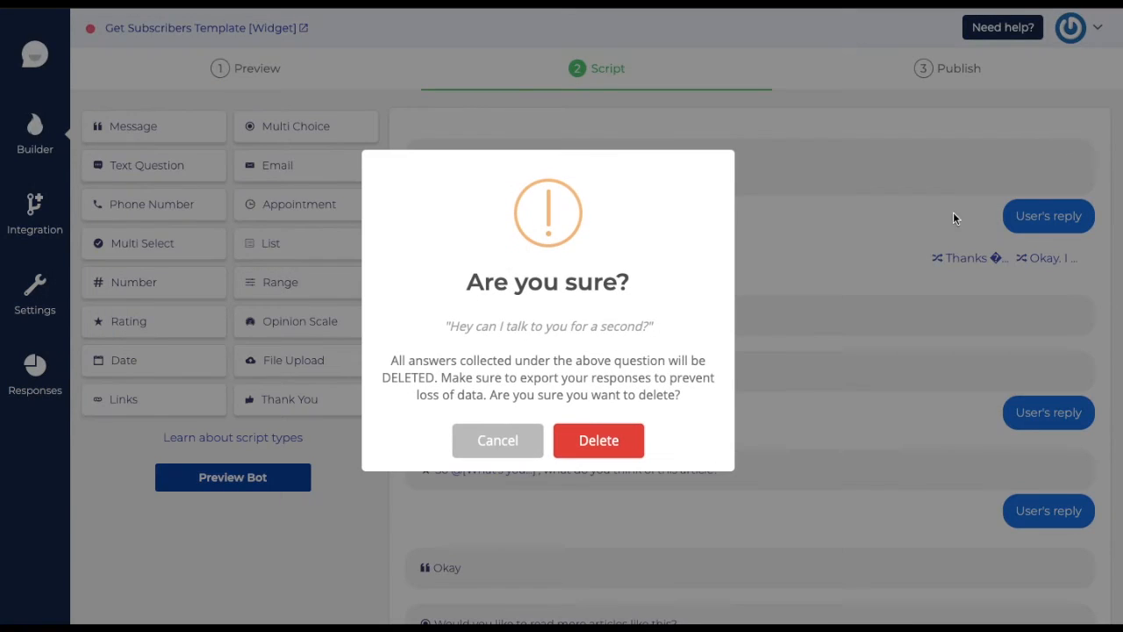
{"action": "left_click", "coordinate": [606, 452]}
{"action": "left_click", "coordinate": [1071, 160]}
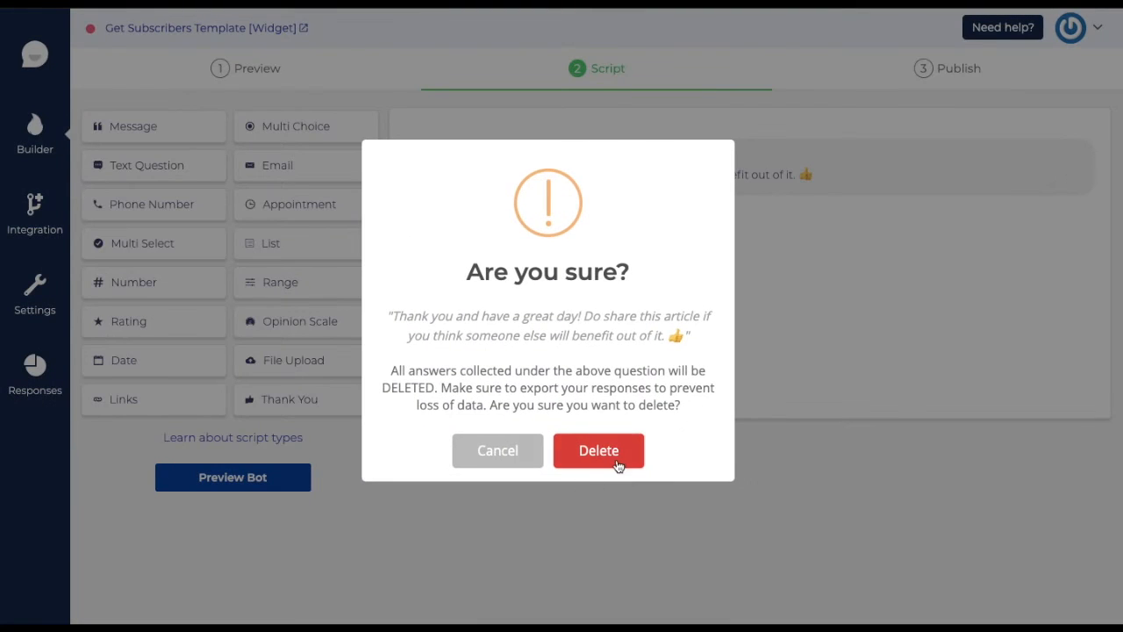
{"action": "left_click", "coordinate": [618, 466]}
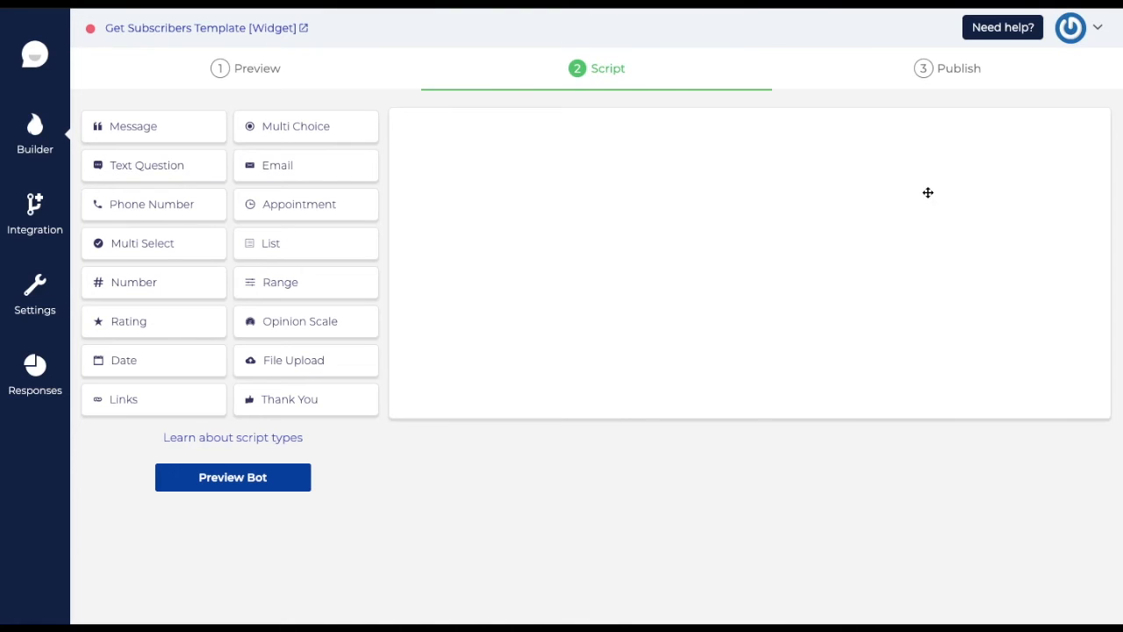
{"action": "left_click", "coordinate": [151, 128]}
- Change the opening message text from Hello to 'Hey There!'
{"action": "left_click", "coordinate": [999, 162]}
{"action": "left_click", "coordinate": [816, 152]}
{"action": "key", "text": "ctrl+a"}
{"action": "type", "text": "Hwt"}
{"action": "type", "text": " There"}
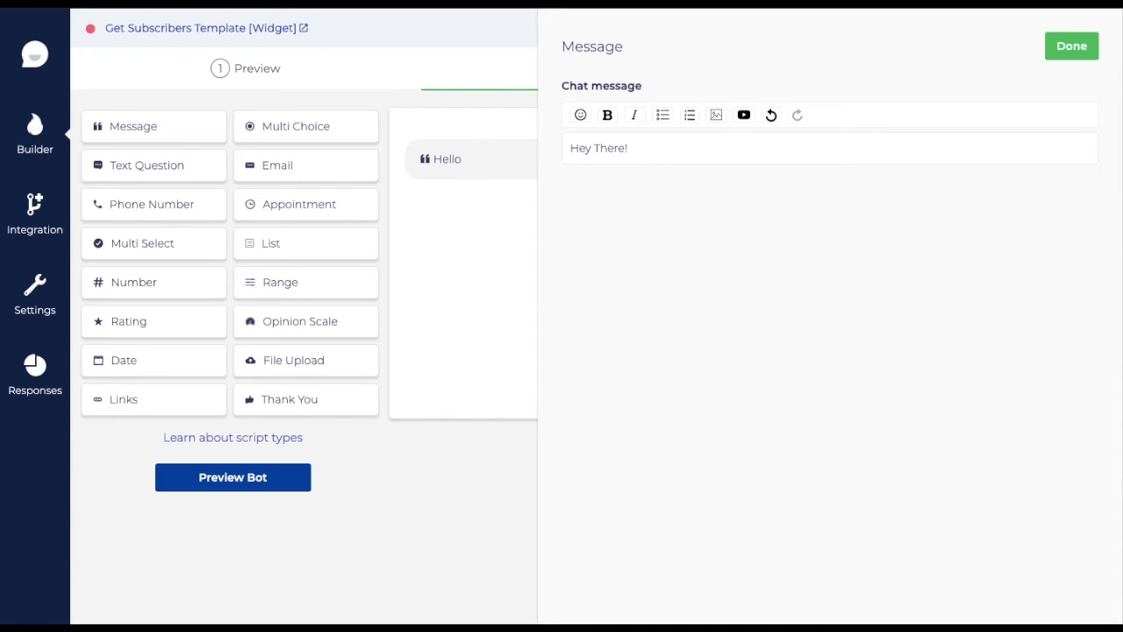
{"action": "left_click", "coordinate": [1074, 51]}
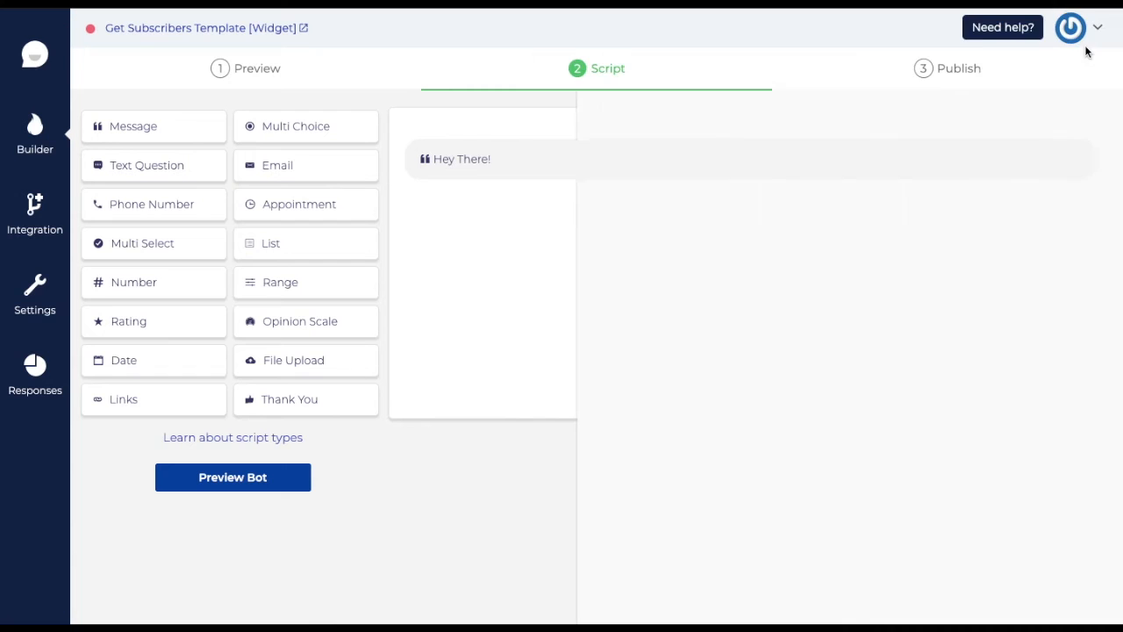
- Add a Rating question reading 'Are you loving this article?'
{"action": "left_click", "coordinate": [193, 325]}
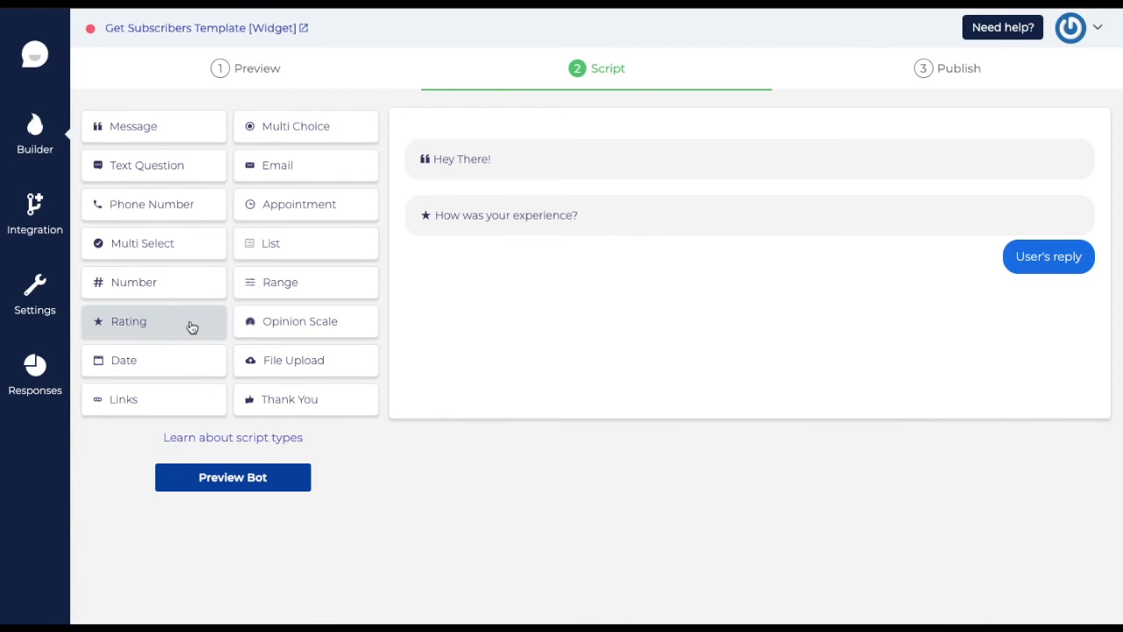
{"action": "left_click", "coordinate": [631, 223]}
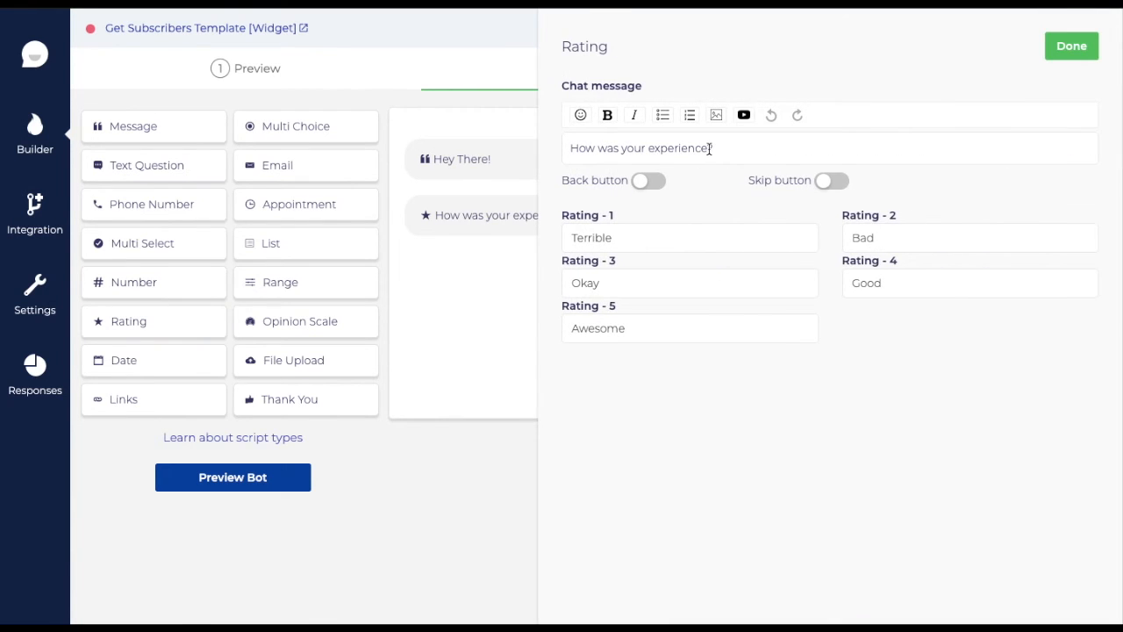
{"action": "left_click_drag", "start_coordinate": [731, 151], "coordinate": [571, 149]}
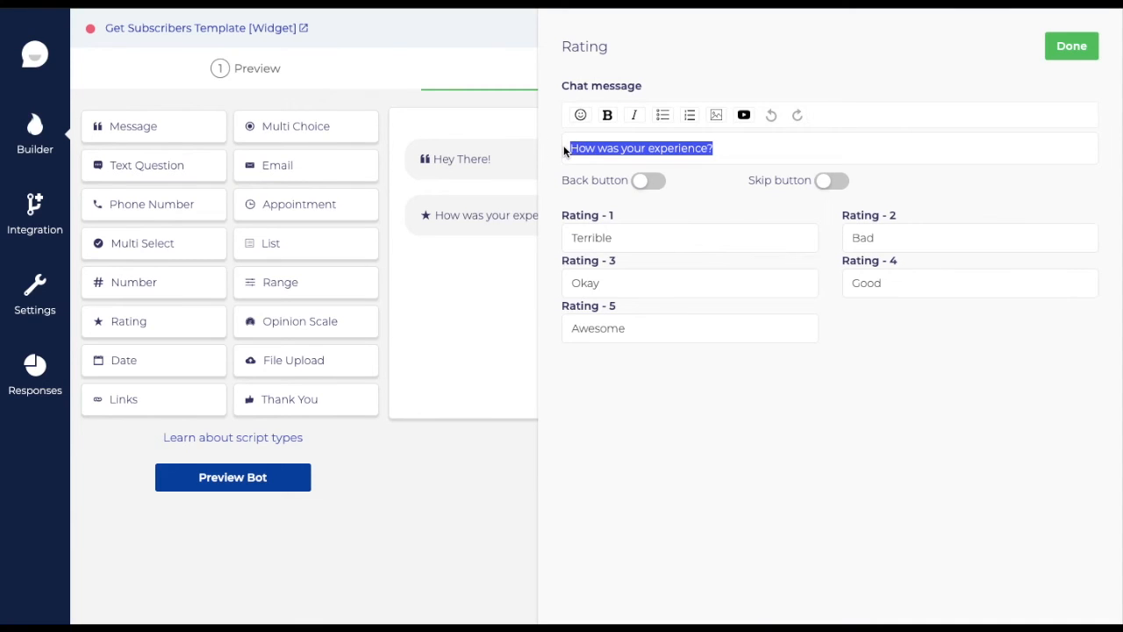
{"action": "type", "text": "Ar"}
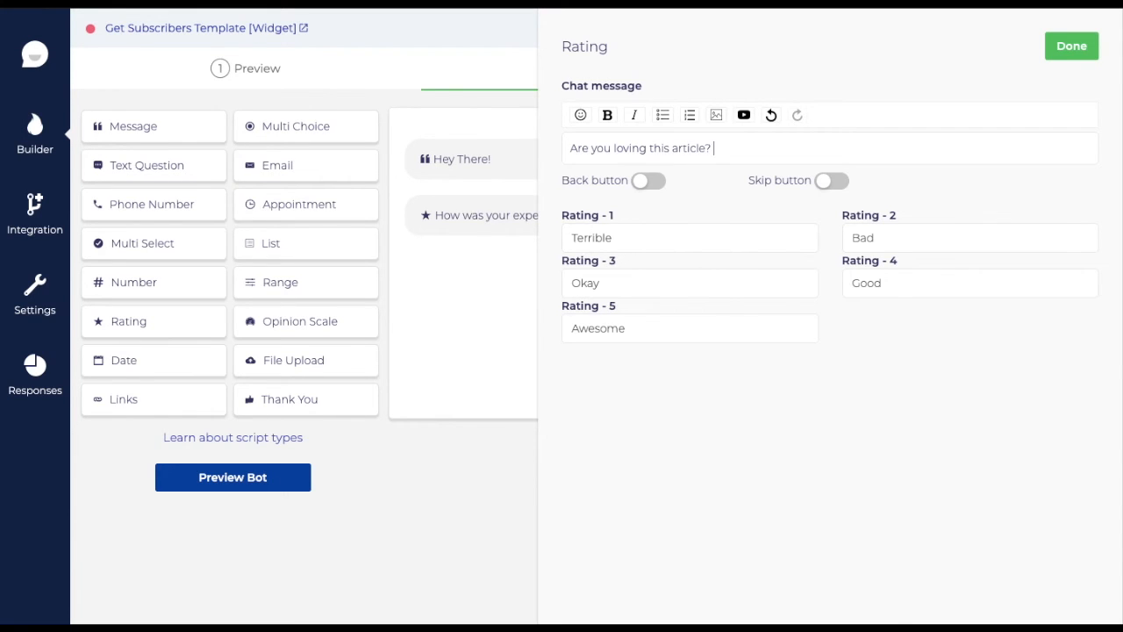
{"action": "left_click", "coordinate": [1072, 46]}
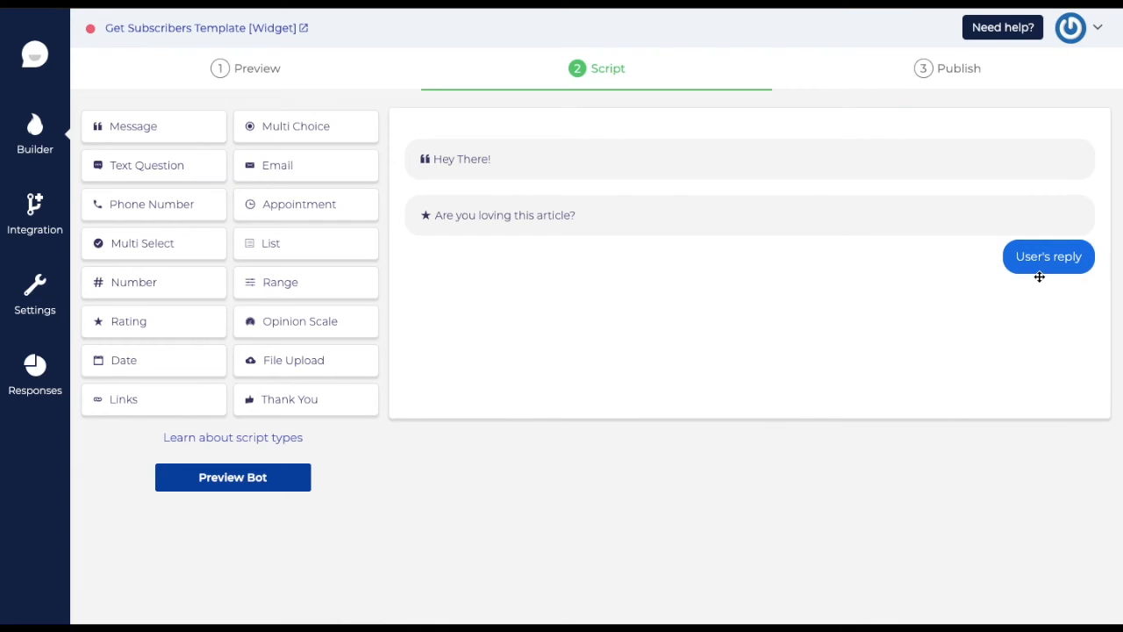
- Preview the 'Hey There!' greeting and rating question in chat, then reopen the Rating block editor
{"action": "left_click", "coordinate": [279, 478]}
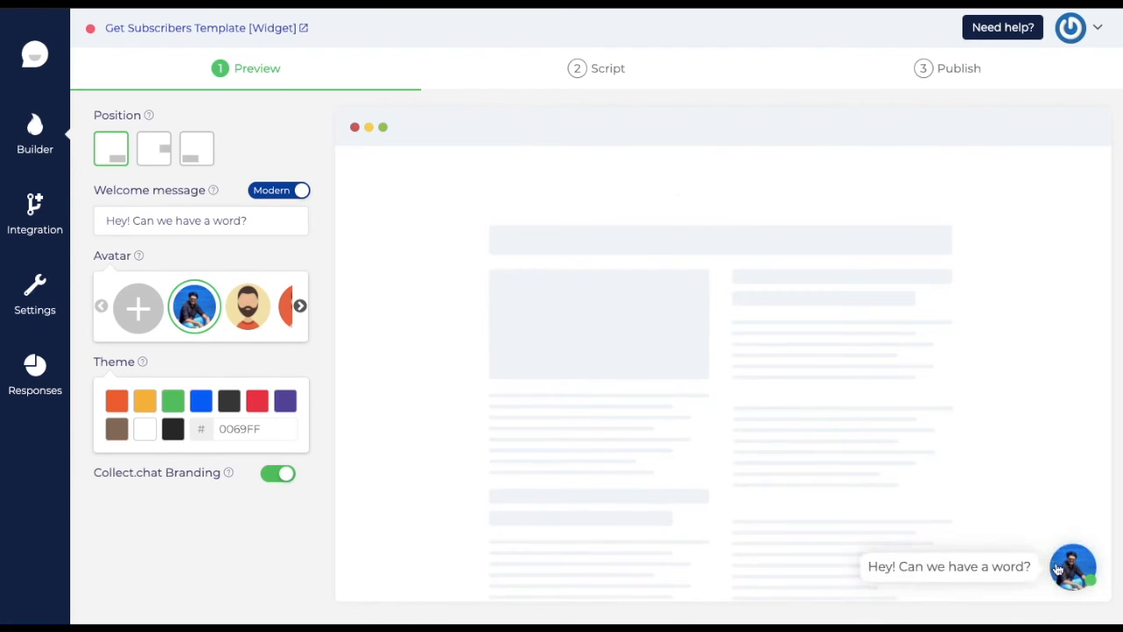
{"action": "left_click", "coordinate": [1066, 569]}
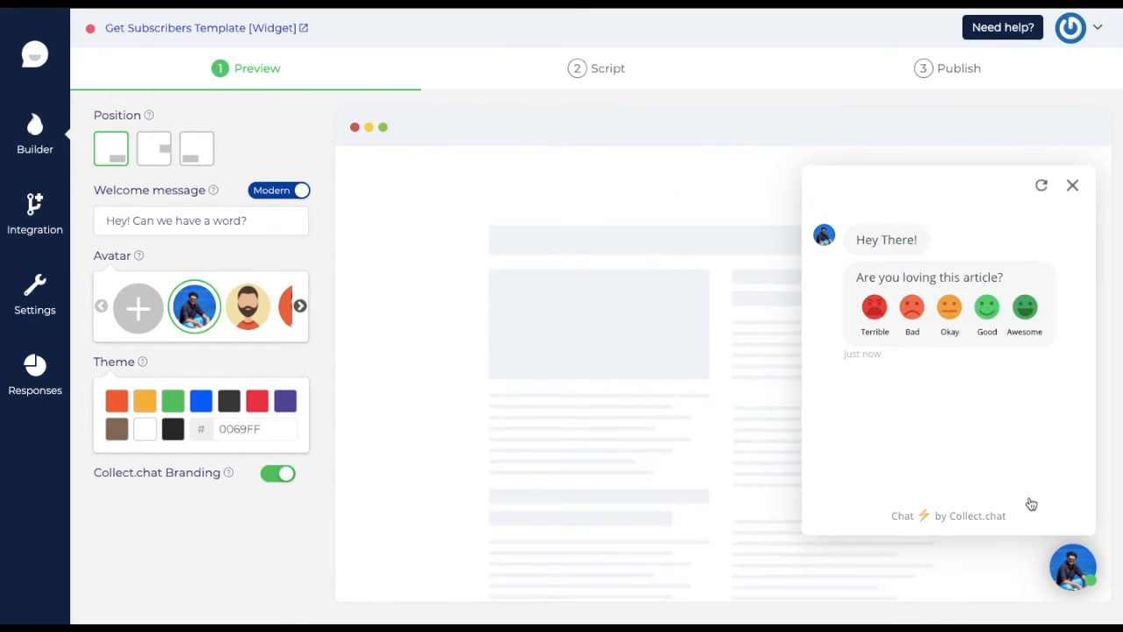
{"action": "left_click", "coordinate": [1072, 185]}
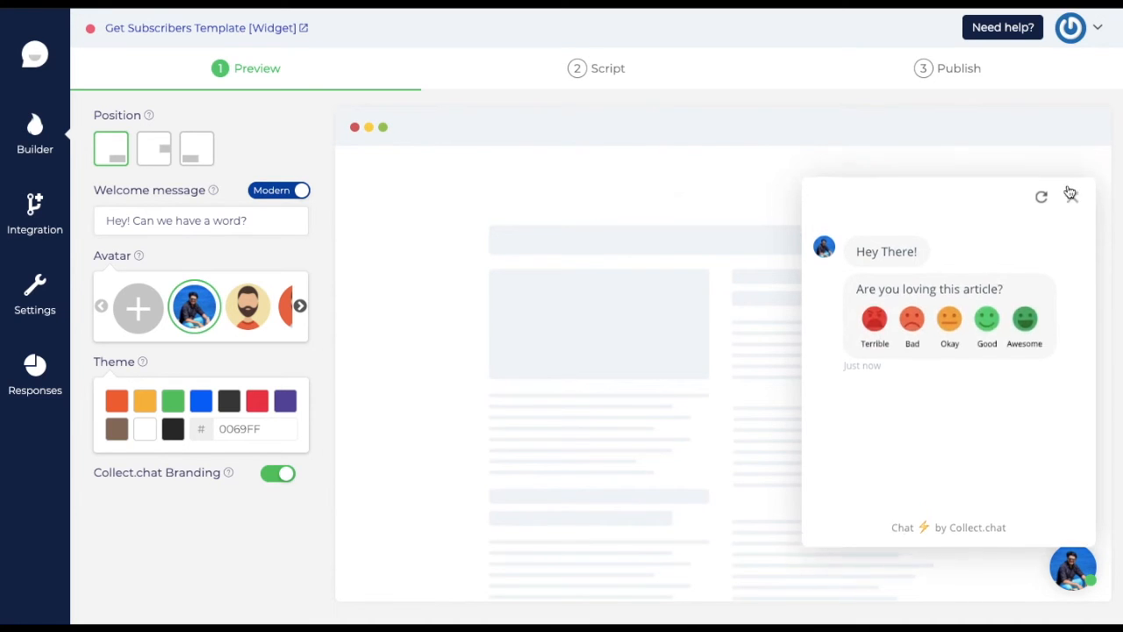
{"action": "left_click", "coordinate": [583, 64]}
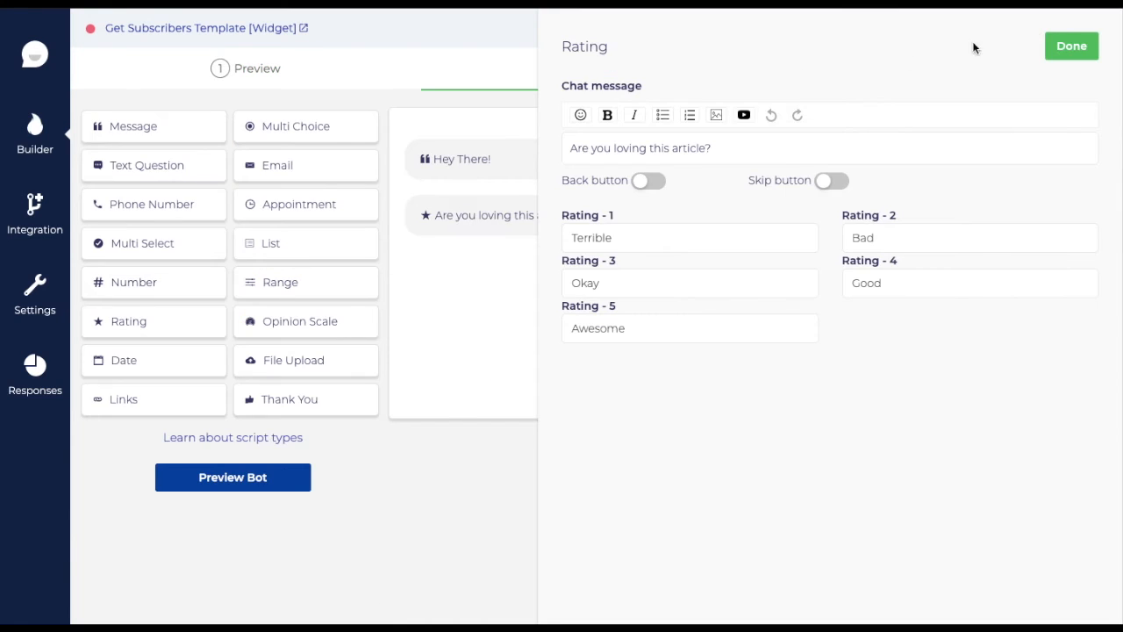
- Add a Multi Choice question asking whether to be notified whenever a new article is published
{"action": "left_click", "coordinate": [1065, 42]}
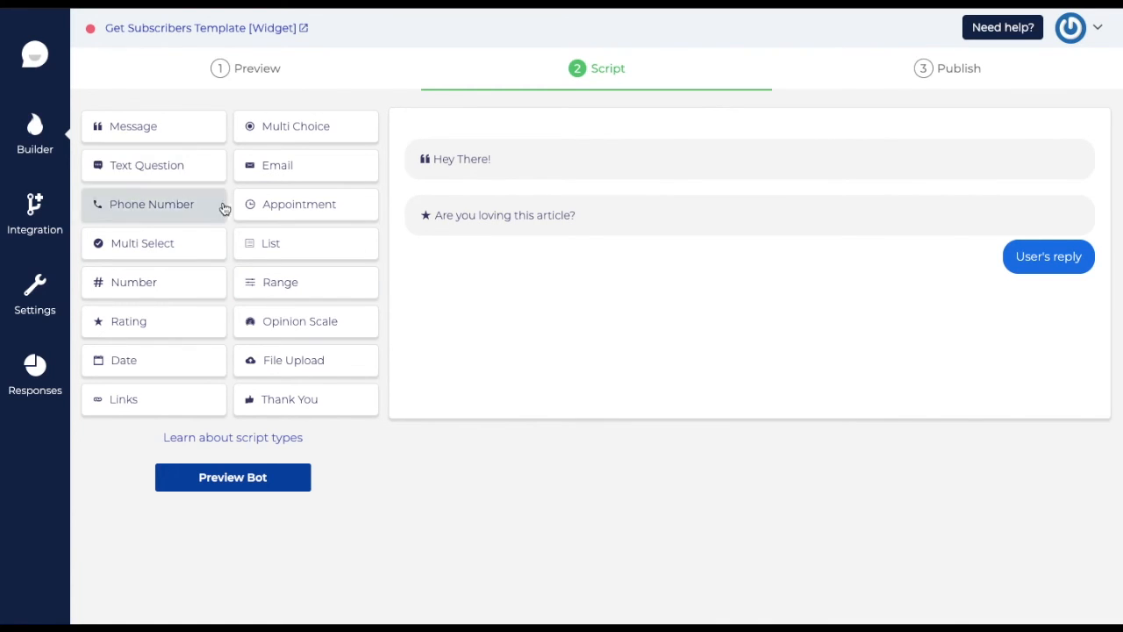
{"action": "left_click", "coordinate": [277, 139]}
{"action": "left_click", "coordinate": [485, 309]}
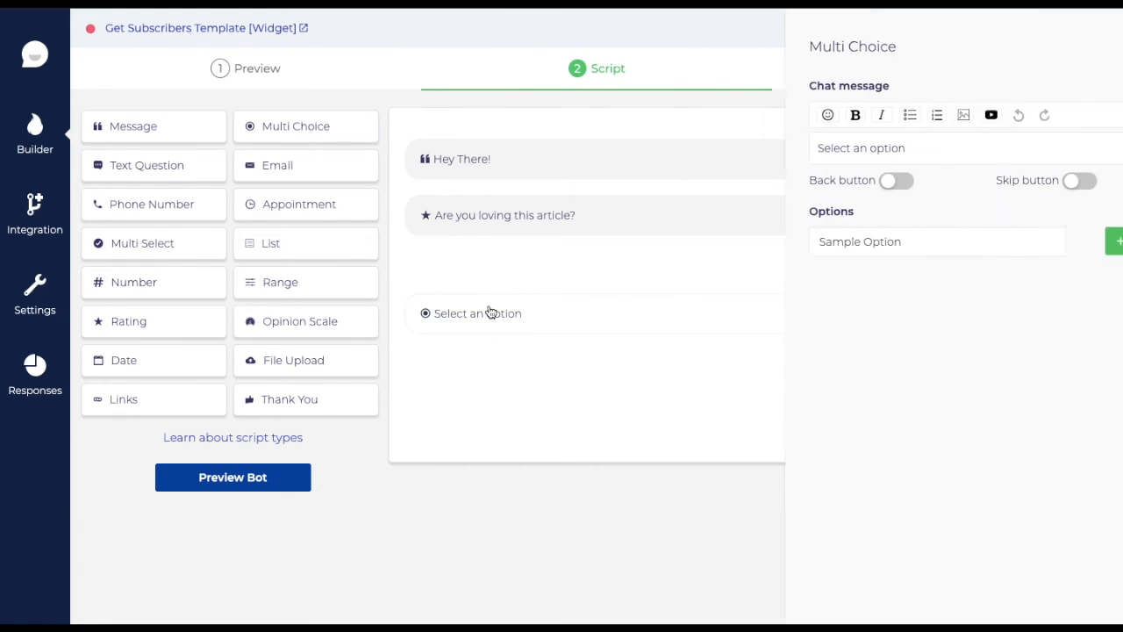
{"action": "left_click", "coordinate": [683, 243]}
{"action": "left_click_drag", "start_coordinate": [688, 150], "coordinate": [582, 125]}
{"action": "type", "text": "Would you l"}
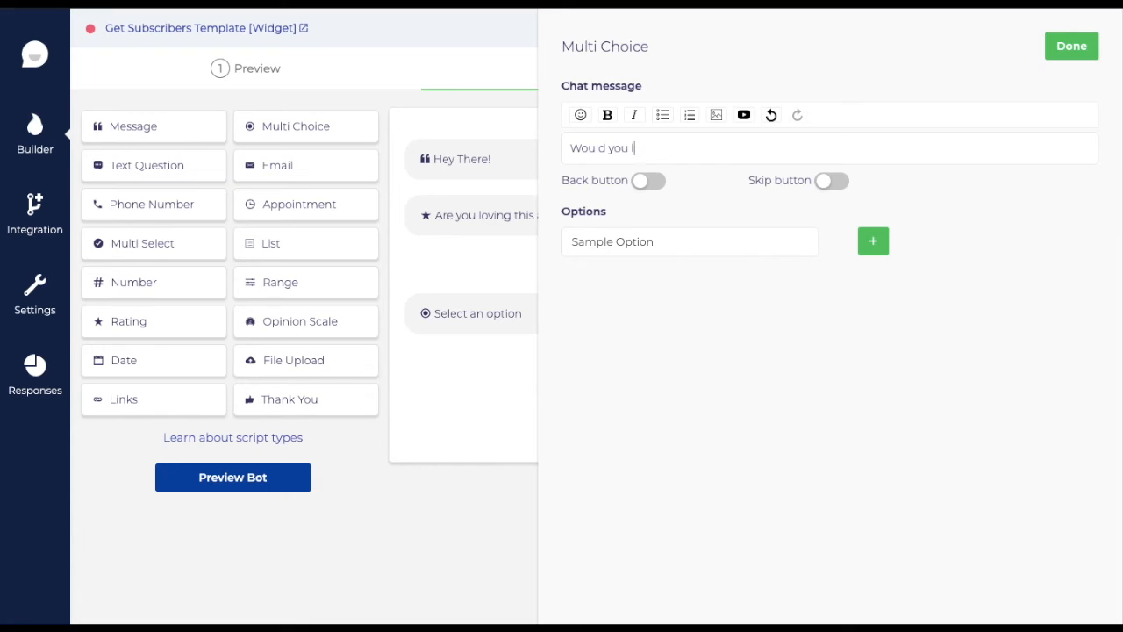
{"action": "type", "text": "ike to be notified wherever I publish a new article?"}
- Give it the answers 'Sure!' and 'No, Thanks', then add a Text Question
{"action": "left_click", "coordinate": [665, 239]}
{"action": "type", "text": "Sub"}
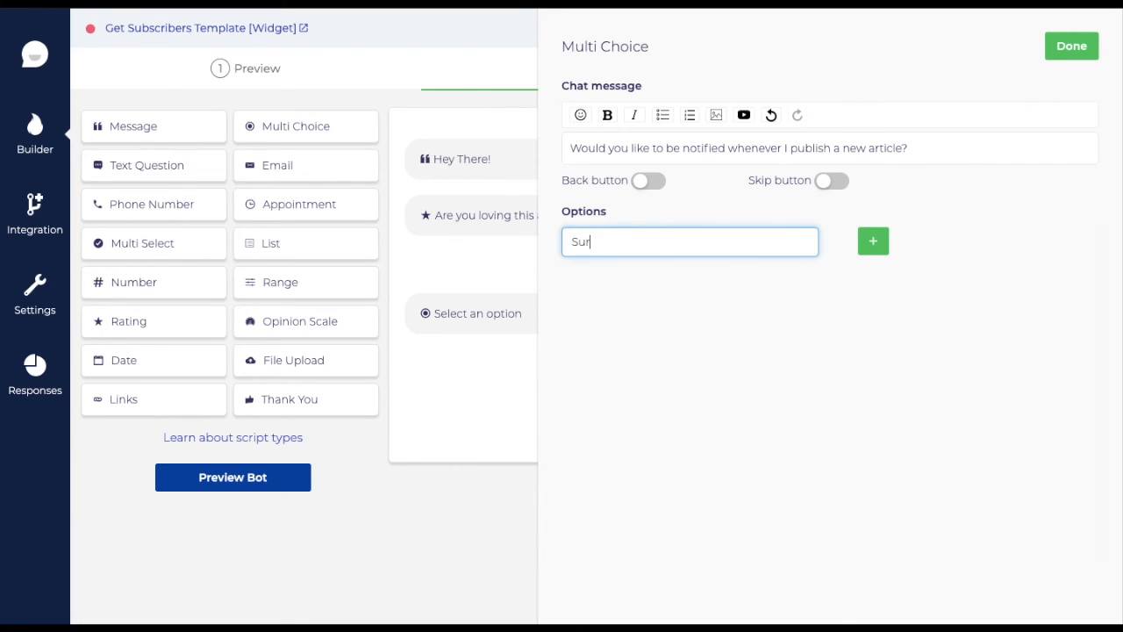
{"action": "left_click", "coordinate": [885, 252]}
{"action": "type", "text": "No, Thank"}
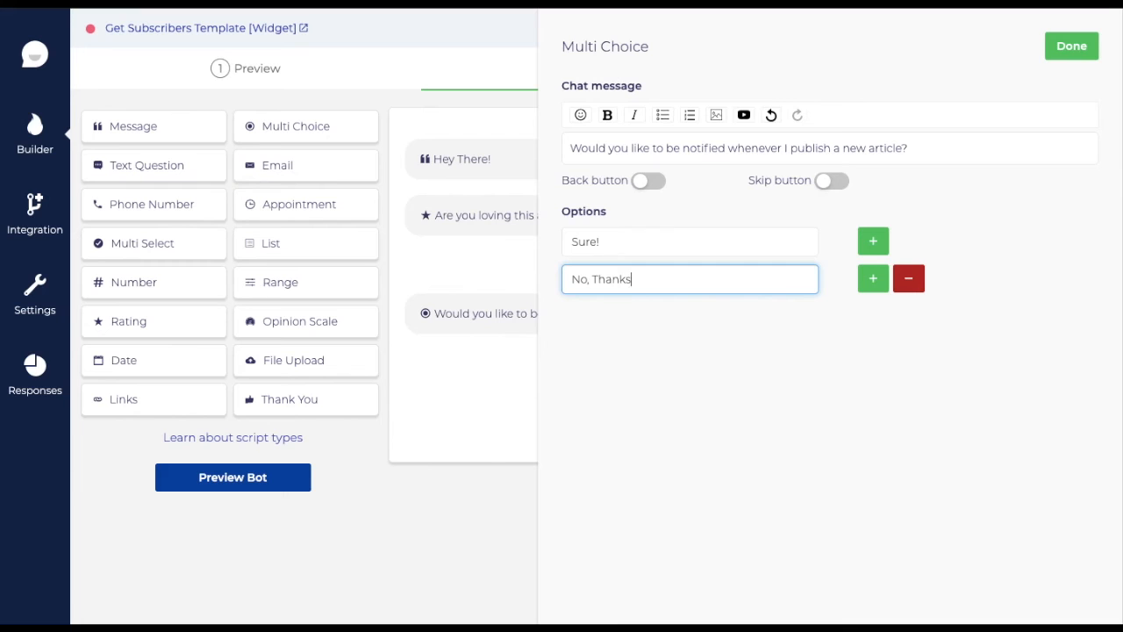
{"action": "type", "text": "s"}
{"action": "left_click", "coordinate": [1070, 47]}
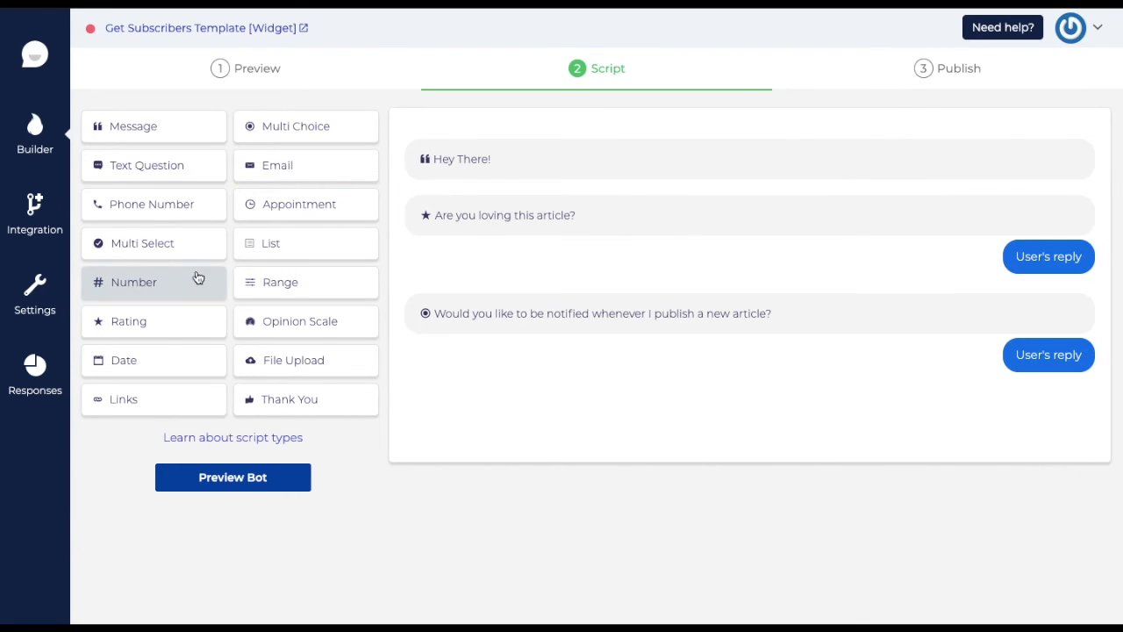
{"action": "left_click", "coordinate": [127, 183]}
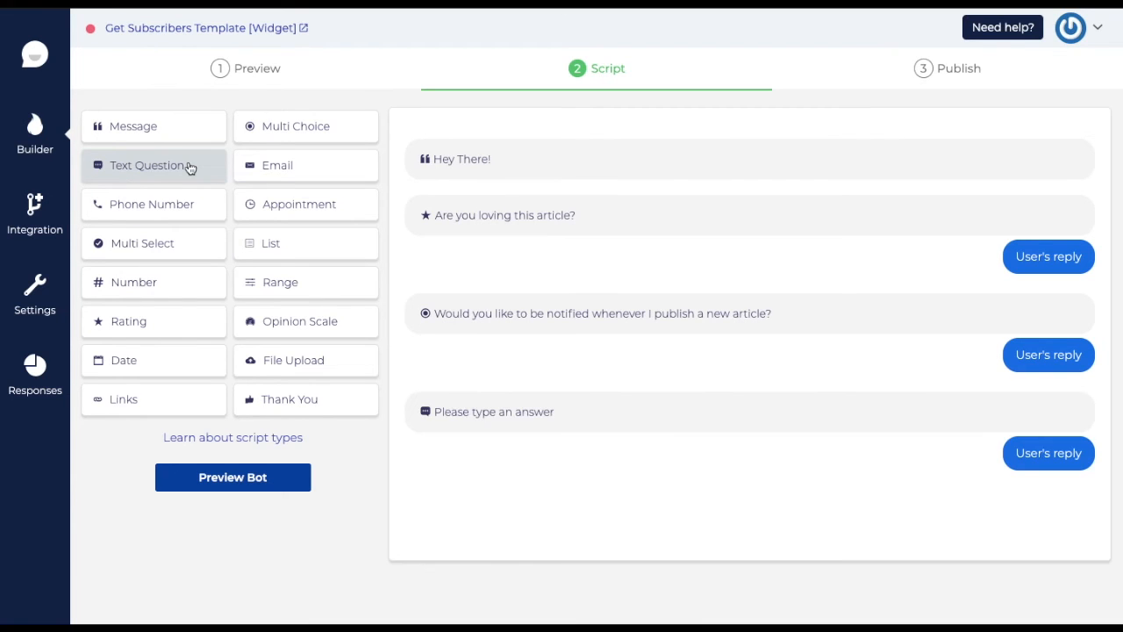
{"action": "left_click", "coordinate": [596, 420]}
- Reword the Text Question to 'Awesome! Can I get your name please?'
{"action": "triple_click", "coordinate": [703, 148]}
{"action": "left_click", "coordinate": [607, 115]}
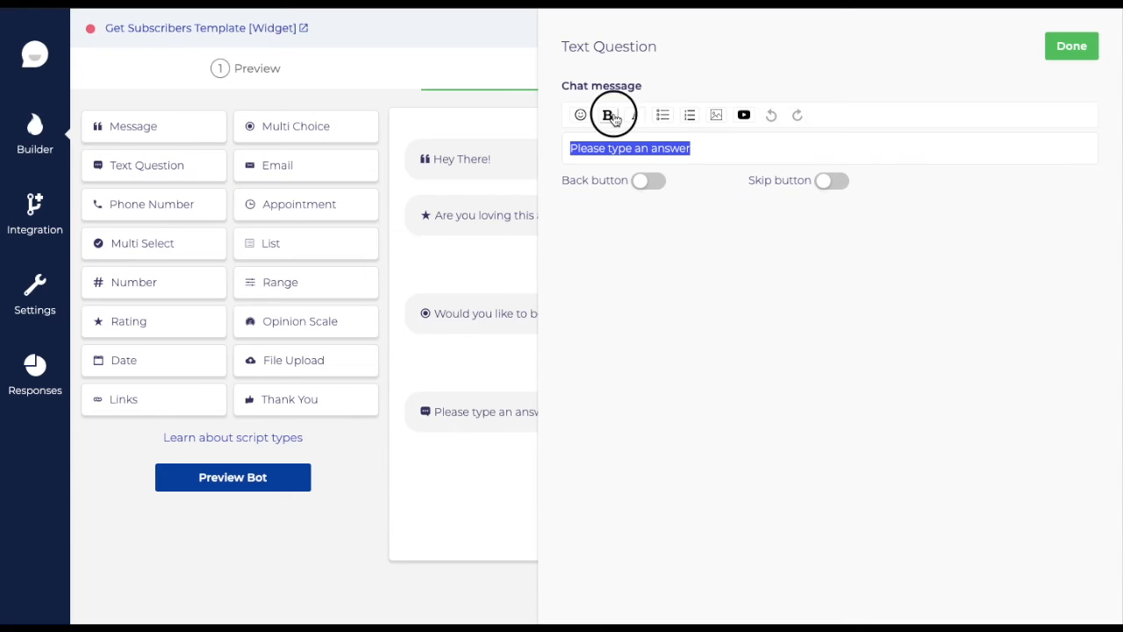
{"action": "type", "text": "A"}
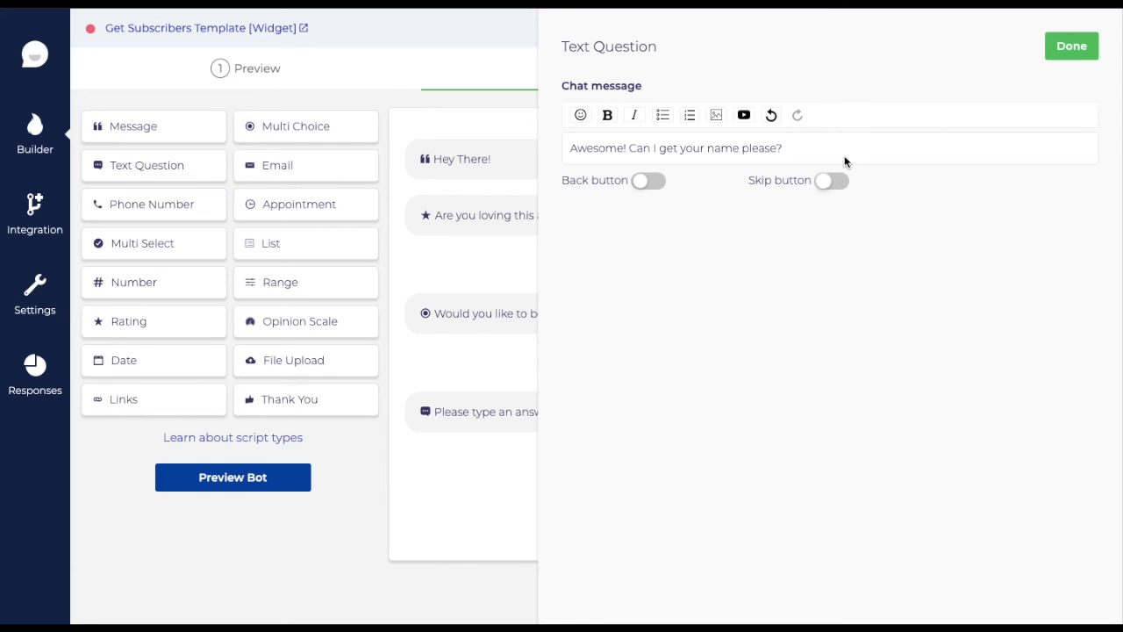
{"action": "left_click", "coordinate": [1071, 47]}
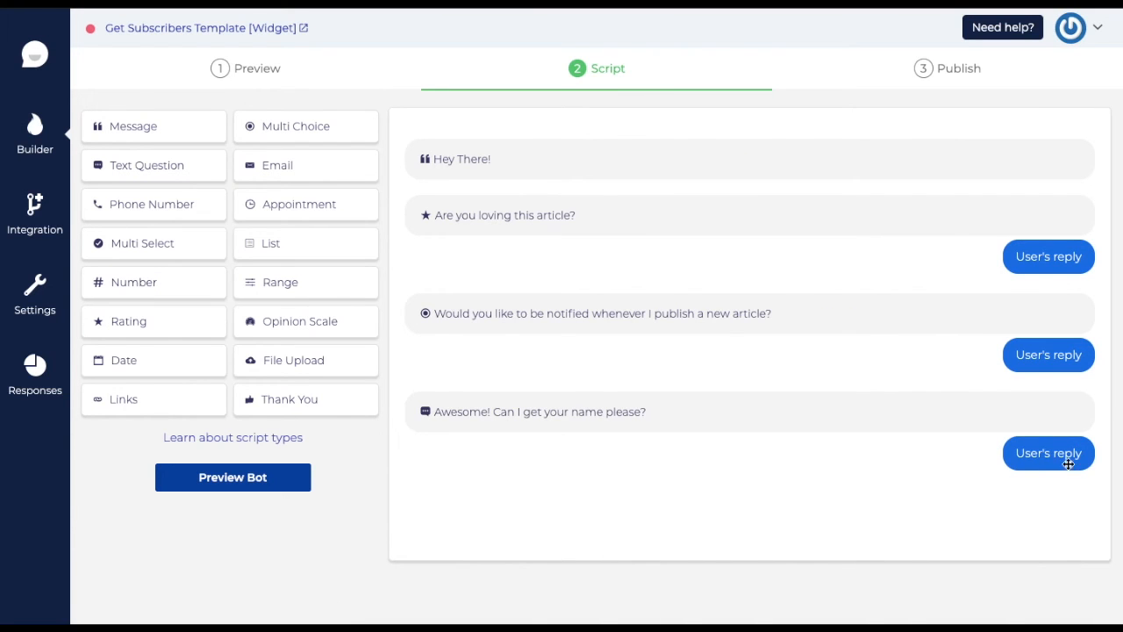
- Add an Email question that mentions the visitor's name answer and asks for their email
{"action": "left_click", "coordinate": [297, 172]}
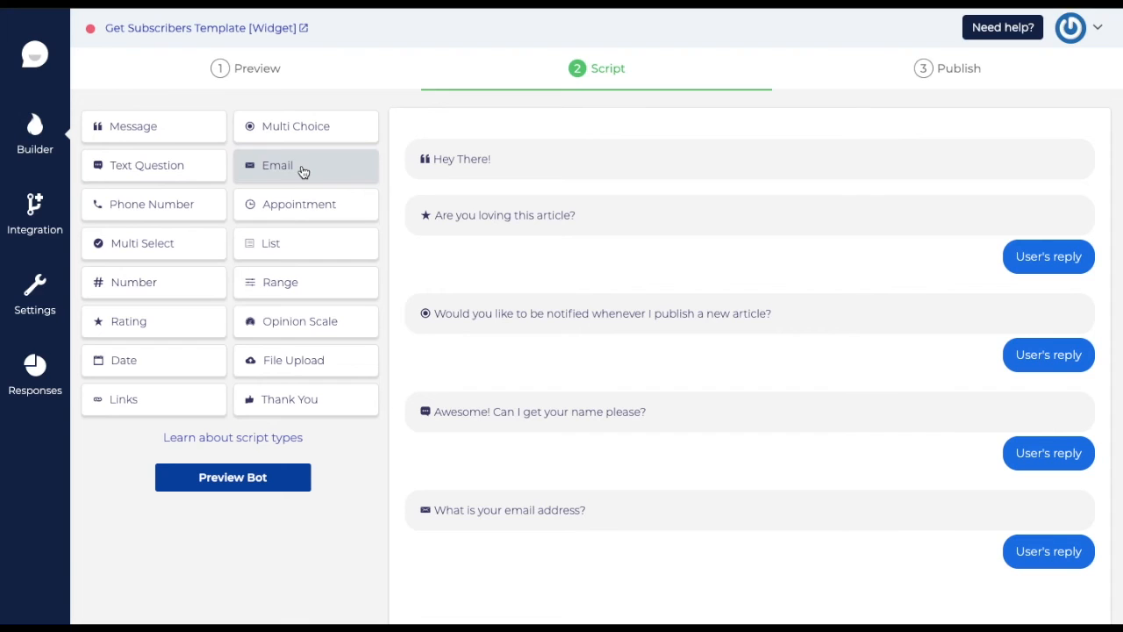
{"action": "left_click", "coordinate": [713, 512]}
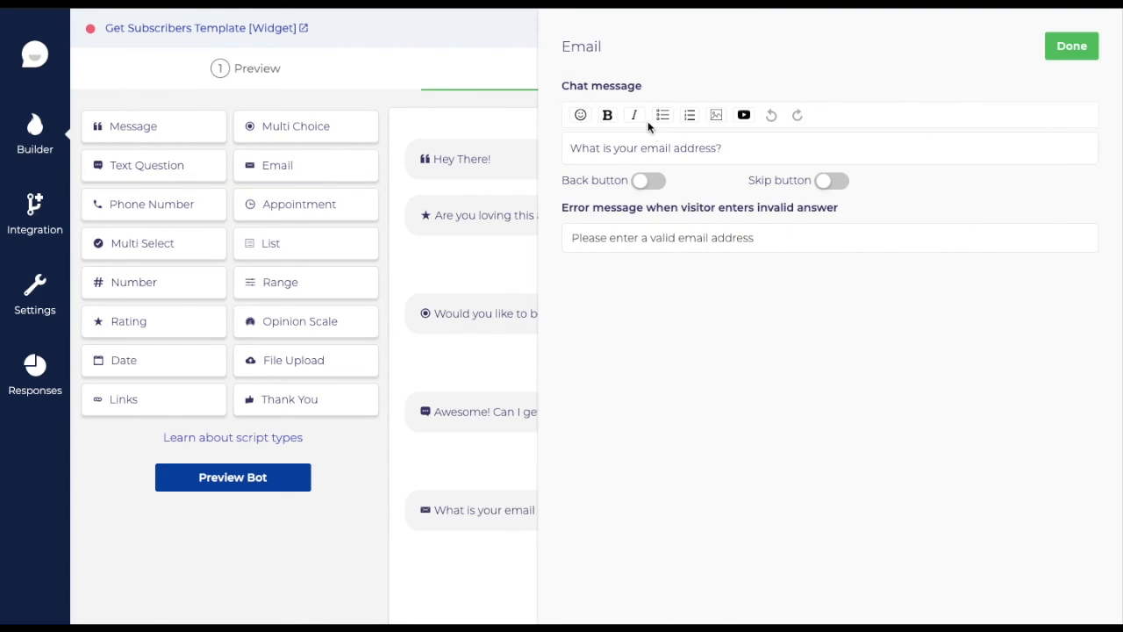
{"action": "left_click", "coordinate": [572, 149]}
{"action": "type", "text": "@"}
{"action": "scroll", "coordinate": [626, 244], "scroll_direction": "down", "scroll_amount": 2}
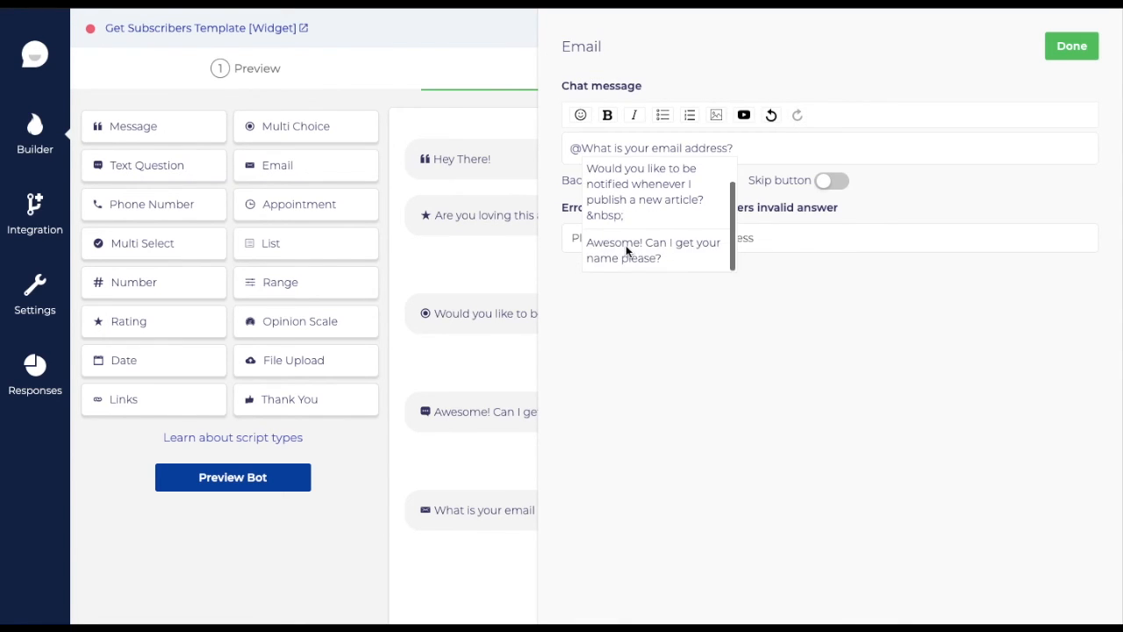
{"action": "left_click", "coordinate": [654, 243]}
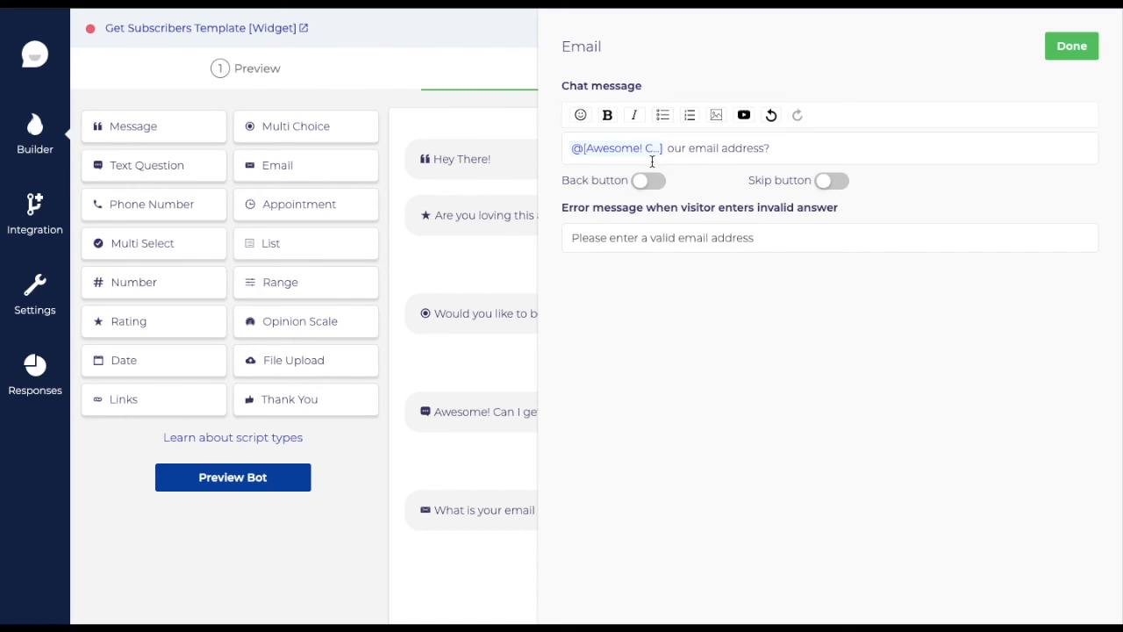
{"action": "type", "text": "what is y"}
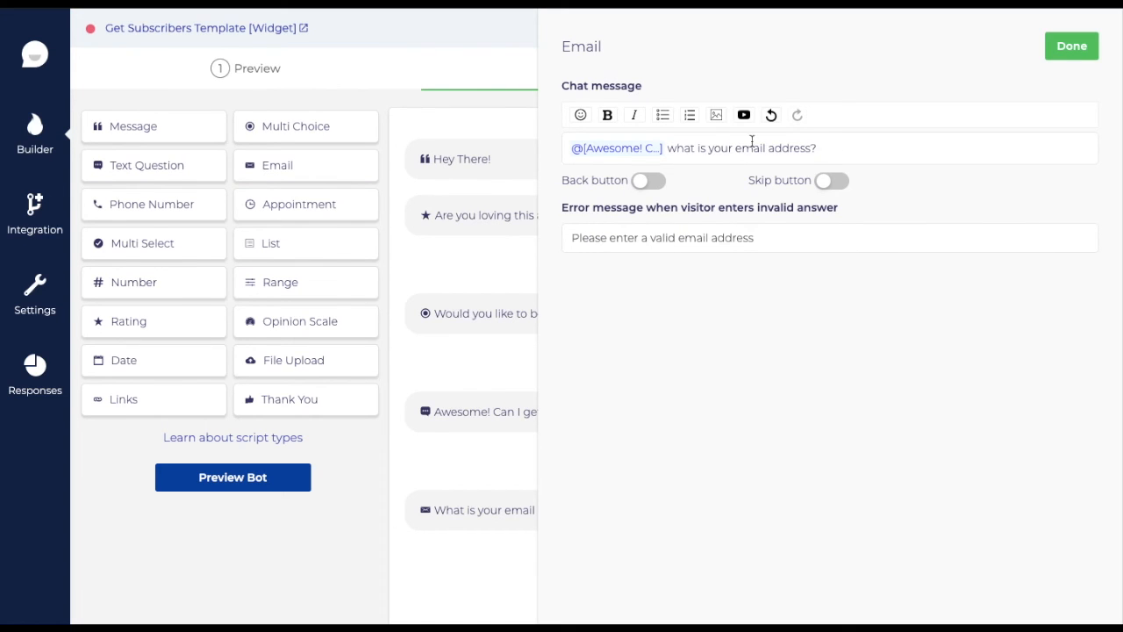
{"action": "type", "text": ","}
{"action": "left_click", "coordinate": [794, 239]}
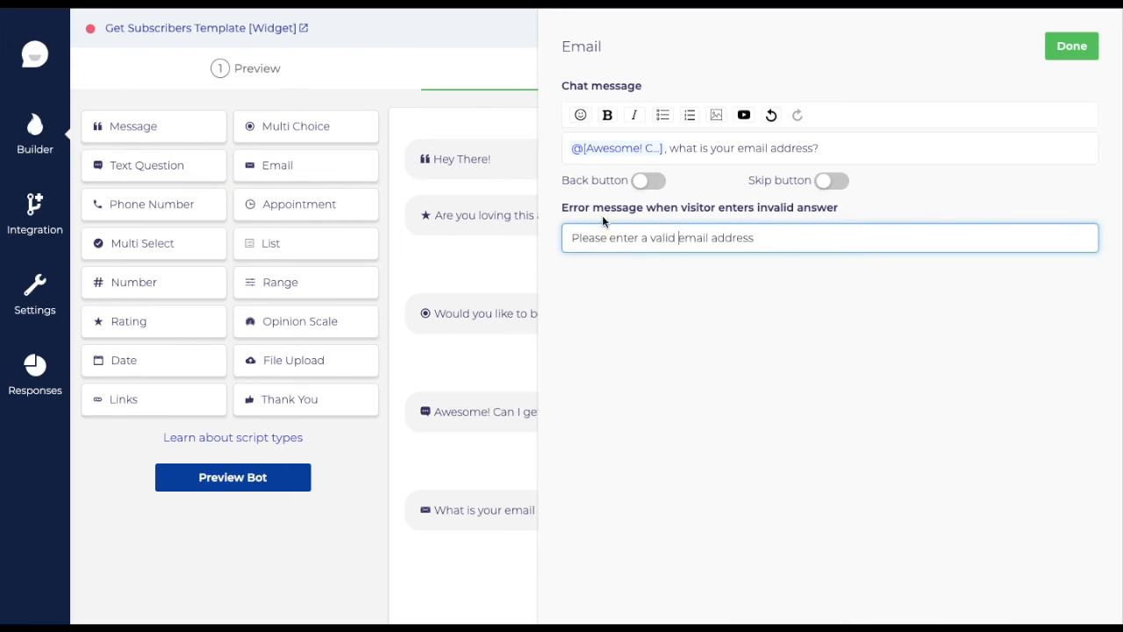
{"action": "left_click_drag", "start_coordinate": [564, 205], "coordinate": [830, 208]}
{"action": "left_click", "coordinate": [846, 216]}
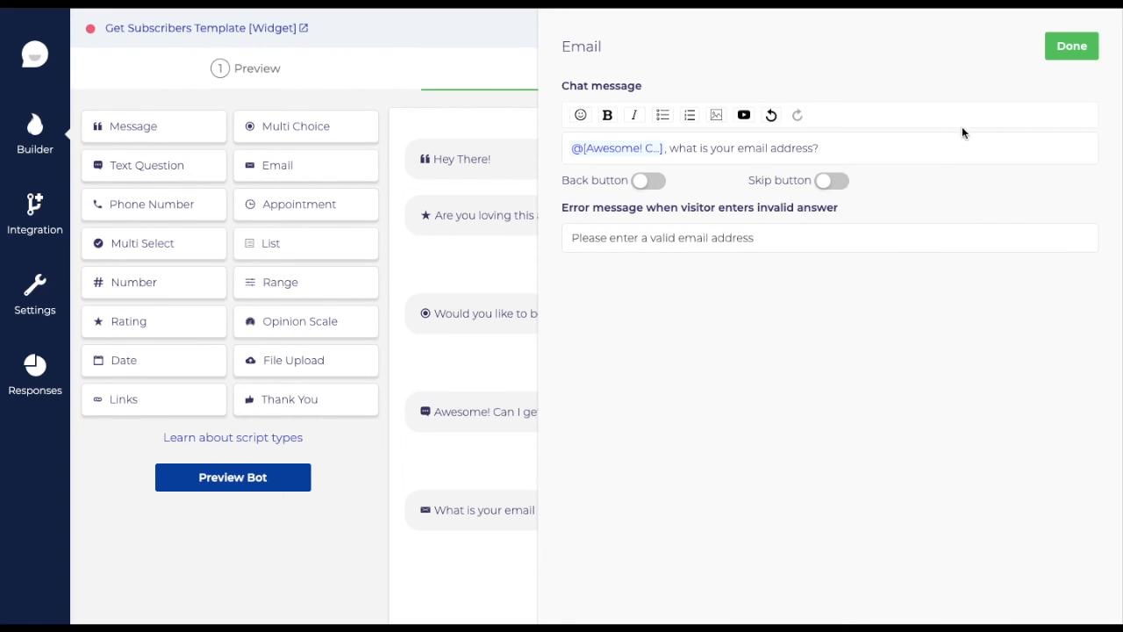
{"action": "left_click", "coordinate": [1071, 46]}
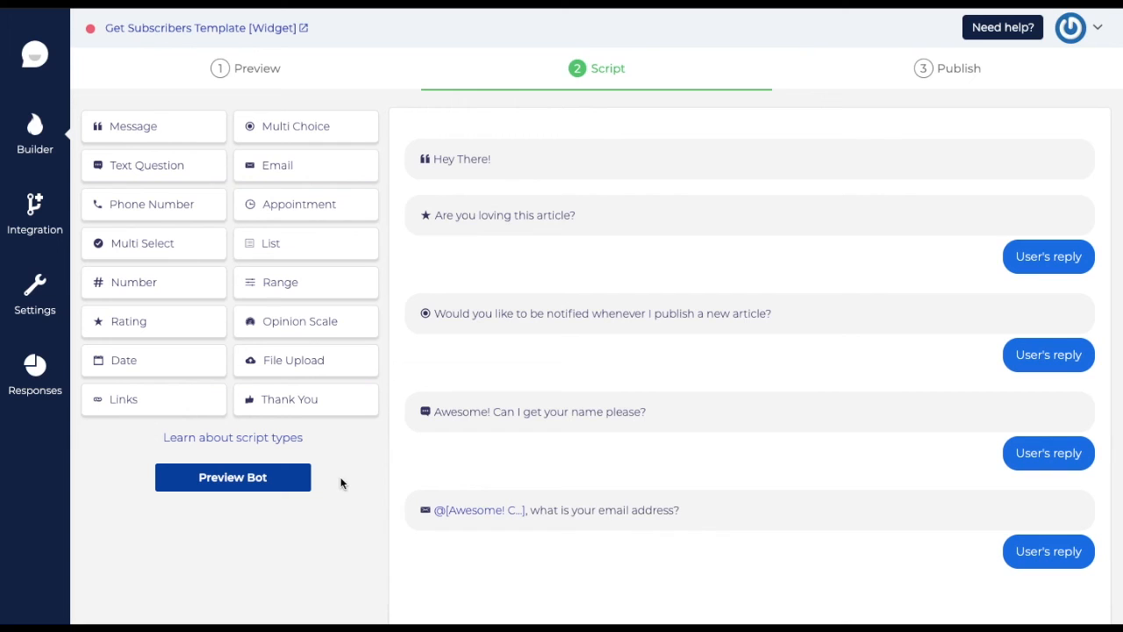
- Add a Links block whose message thanks the visitor by name and promises article email notifications
{"action": "scroll", "coordinate": [360, 399], "scroll_direction": "down", "scroll_amount": 1}
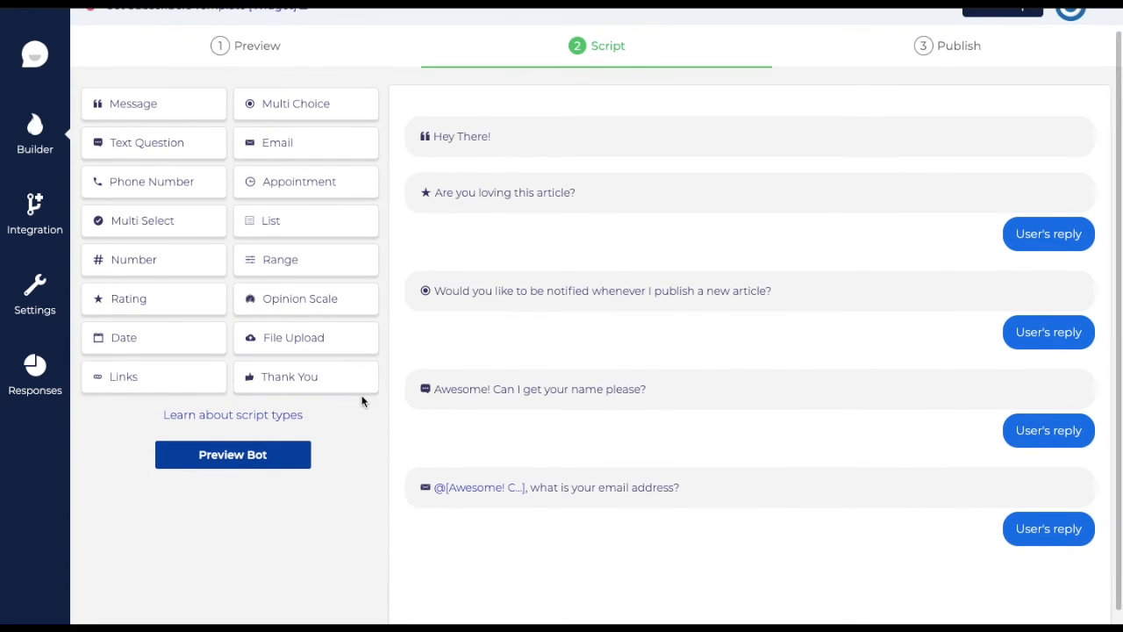
{"action": "left_click", "coordinate": [209, 369]}
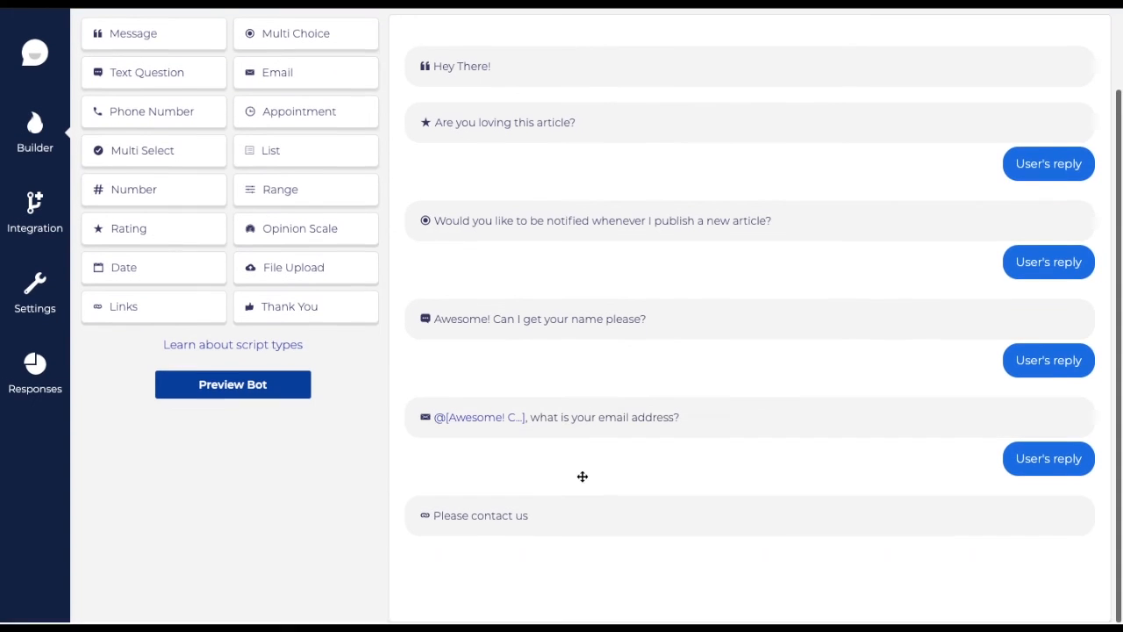
{"action": "left_click_drag", "start_coordinate": [698, 153], "coordinate": [570, 146]}
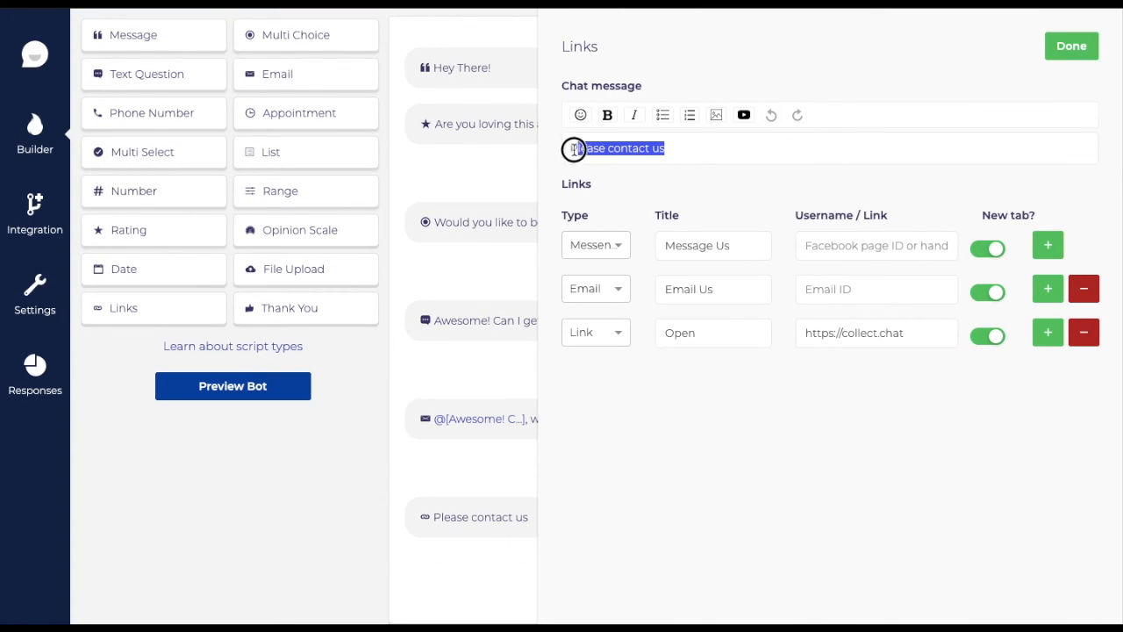
{"action": "type", "text": "T"}
{"action": "type", "text": "yo"}
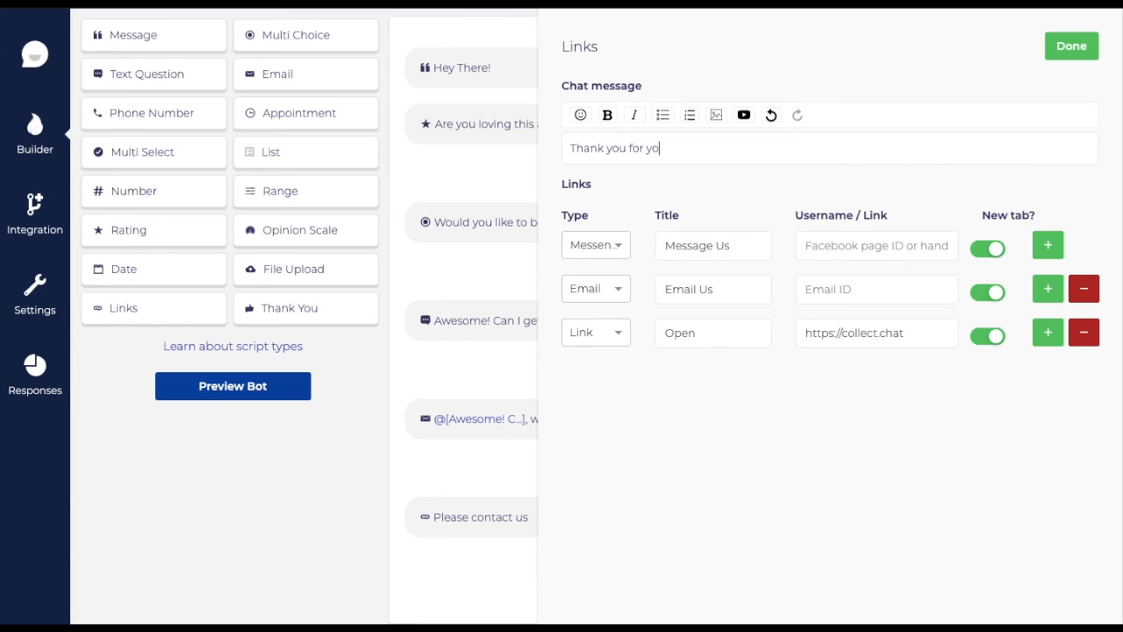
{"action": "type", "text": "u for the email @[Awesome! C...] ! I will notify you via emails whenever I publish a new article. Meanwhile, you can follow me on my social media links."}
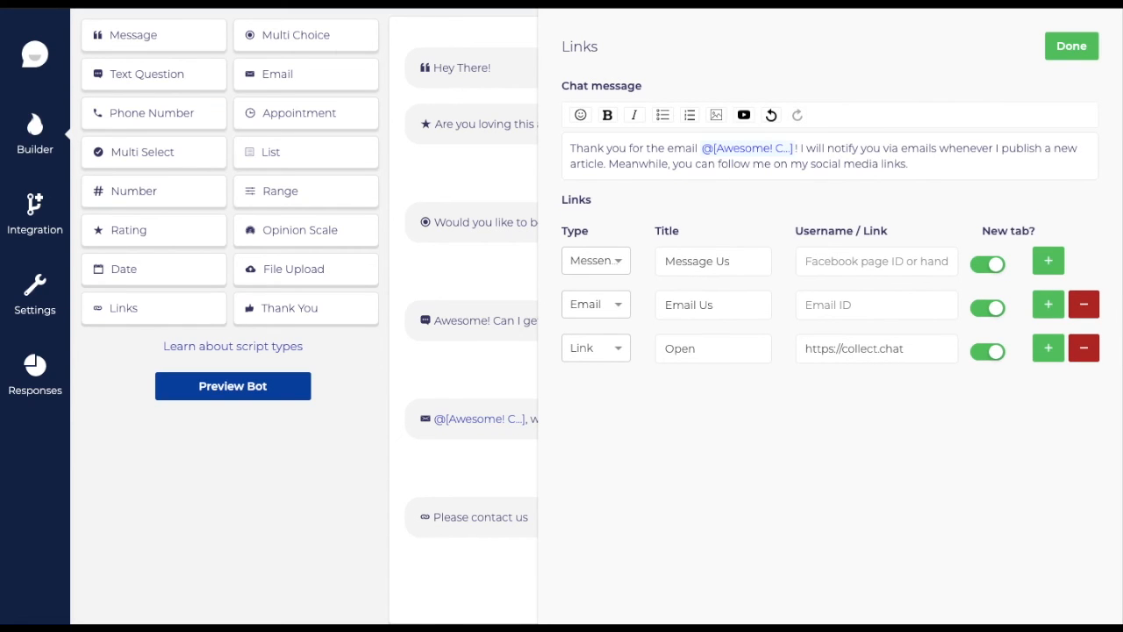
- Make the first link a Facebook link with the page username
{"action": "left_click", "coordinate": [599, 267]}
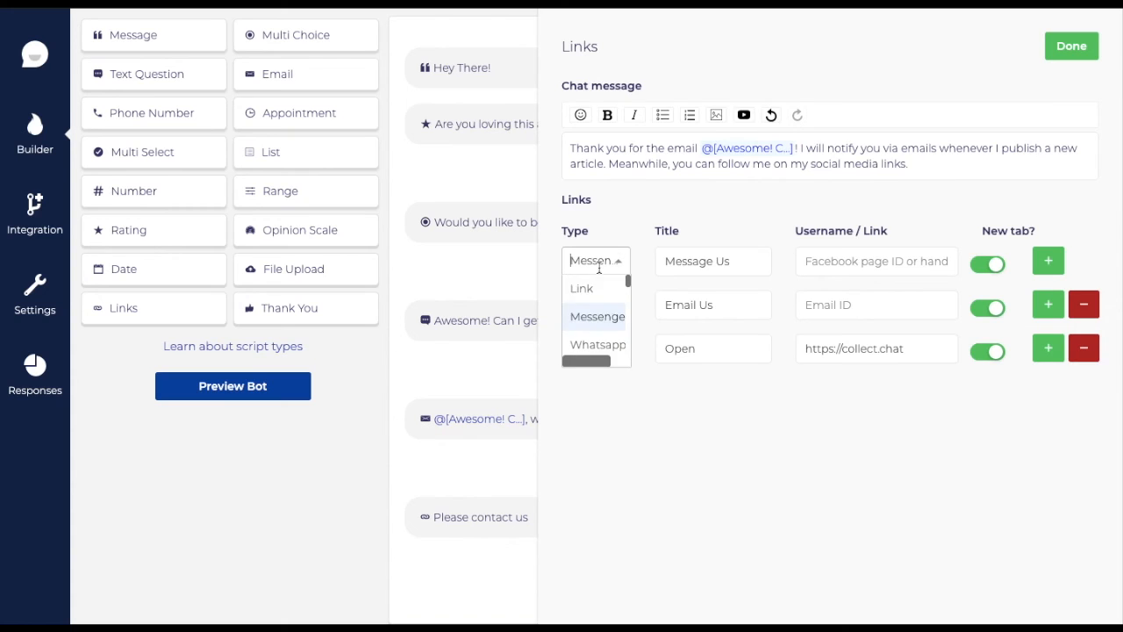
{"action": "scroll", "coordinate": [603, 320], "scroll_direction": "down", "scroll_amount": 3}
{"action": "scroll", "coordinate": [603, 321], "scroll_direction": "down", "scroll_amount": 5}
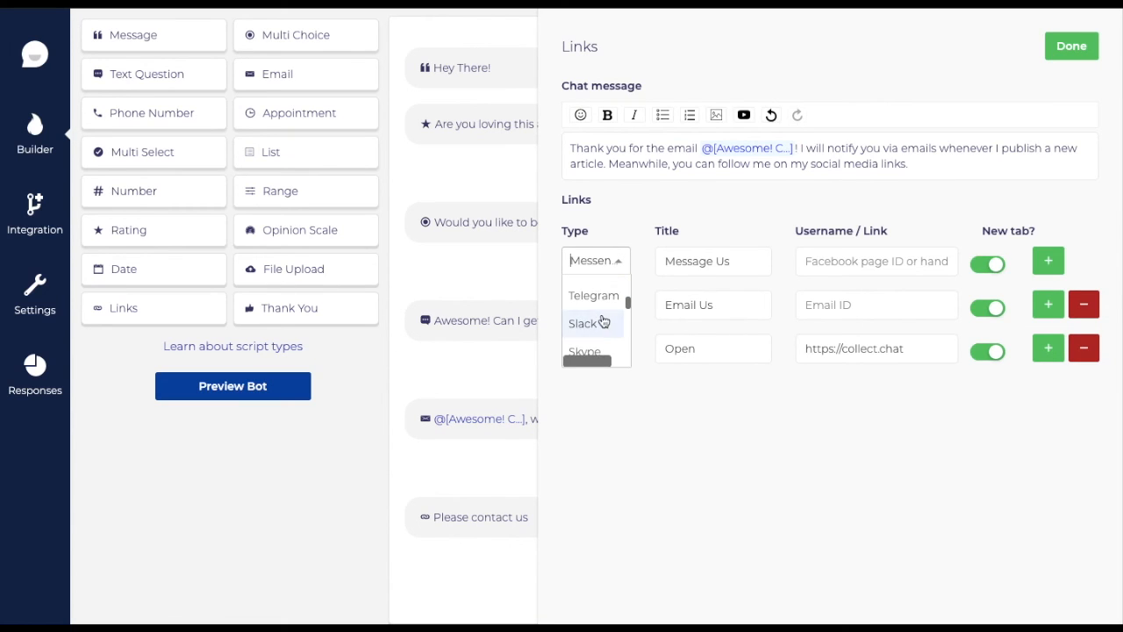
{"action": "left_click", "coordinate": [604, 321]}
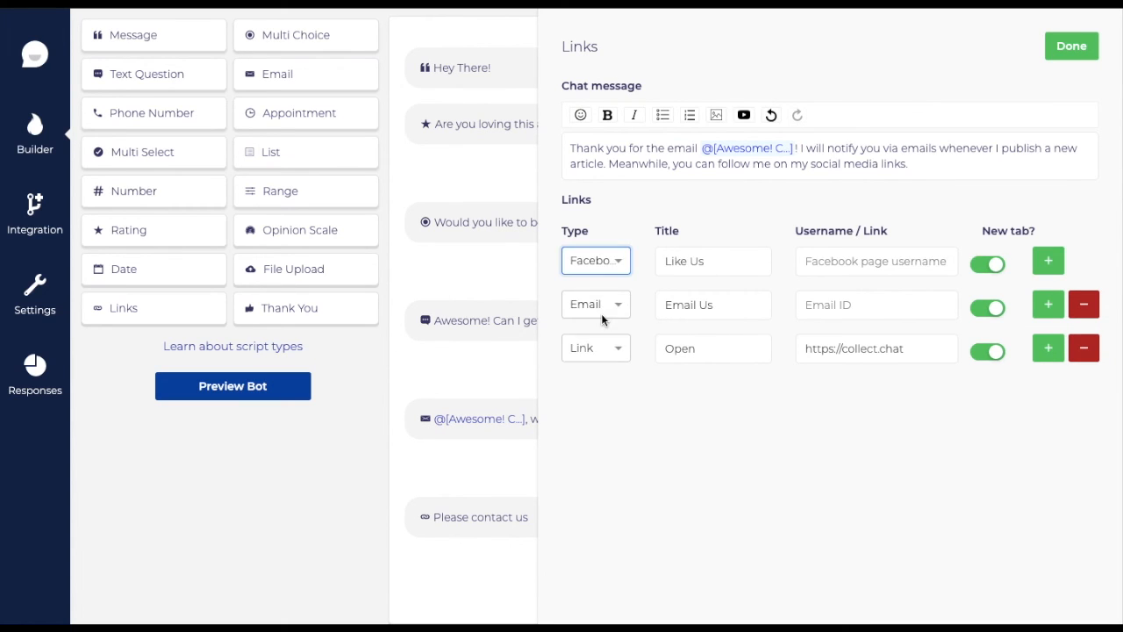
{"action": "left_click", "coordinate": [898, 261]}
{"action": "type", "text": "face"}
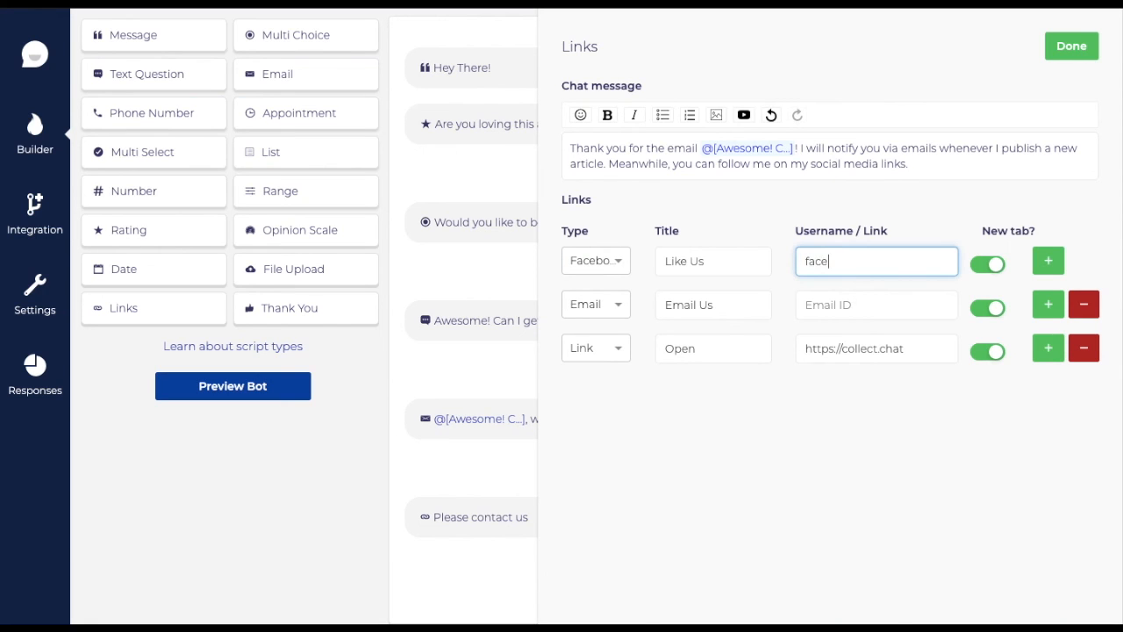
{"action": "type", "text": "thehacker"}
- Make the second link Twitter with its handle, titling the links 'Like Me on Facebook' and 'Follow Me on Twitter'
{"action": "left_click", "coordinate": [596, 304]}
{"action": "left_click", "coordinate": [587, 387]}
{"action": "left_click", "coordinate": [713, 261]}
{"action": "key", "text": "BackSpace"}
{"action": "key", "text": "BackSpace"}
{"action": "type", "text": "Me on Facebook"}
{"action": "left_click", "coordinate": [744, 304]}
{"action": "key", "text": "BackSpace"}
{"action": "key", "text": "BackSpace"}
{"action": "type", "text": "Me on Twitter"}
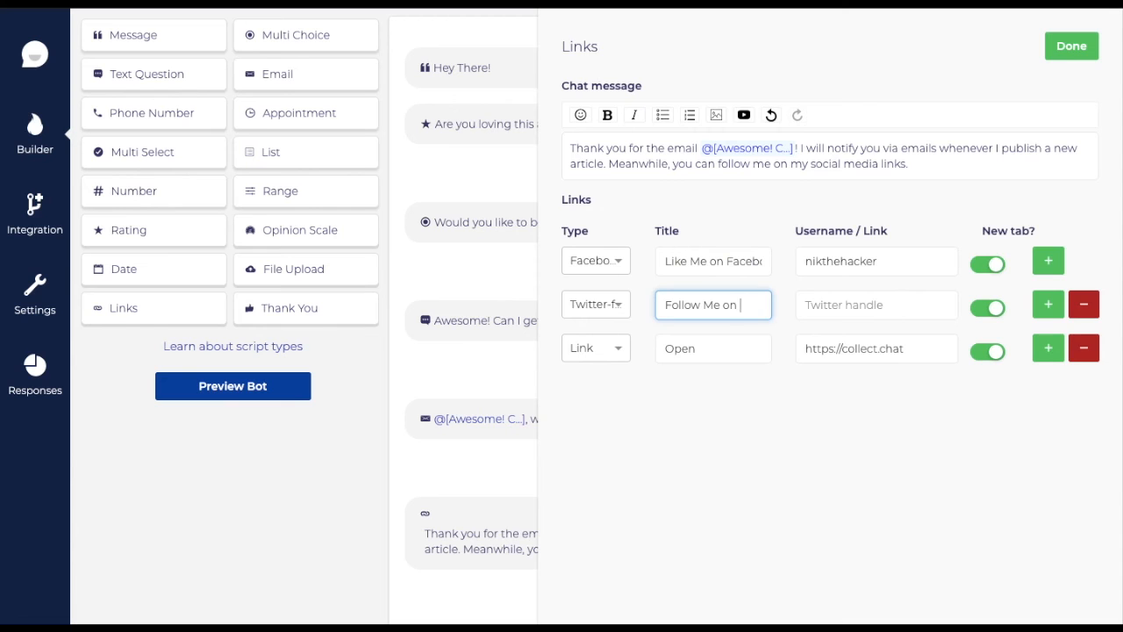
{"action": "left_click", "coordinate": [875, 305]}
{"action": "type", "text": "nikhonit"}
- Remove the third link row and finish the Links block
{"action": "left_click_drag", "start_coordinate": [715, 348], "coordinate": [609, 349]}
{"action": "left_click", "coordinate": [609, 349]}
{"action": "scroll", "coordinate": [605, 406], "scroll_direction": "down", "scroll_amount": 2}
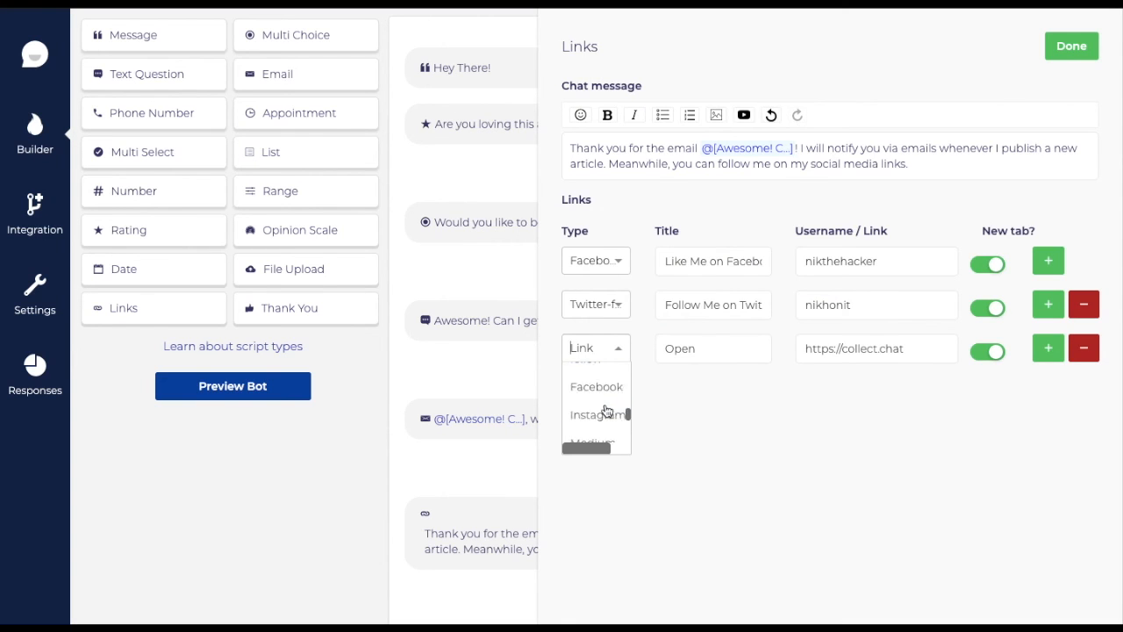
{"action": "left_click", "coordinate": [1083, 347]}
{"action": "left_click", "coordinate": [1071, 46]}
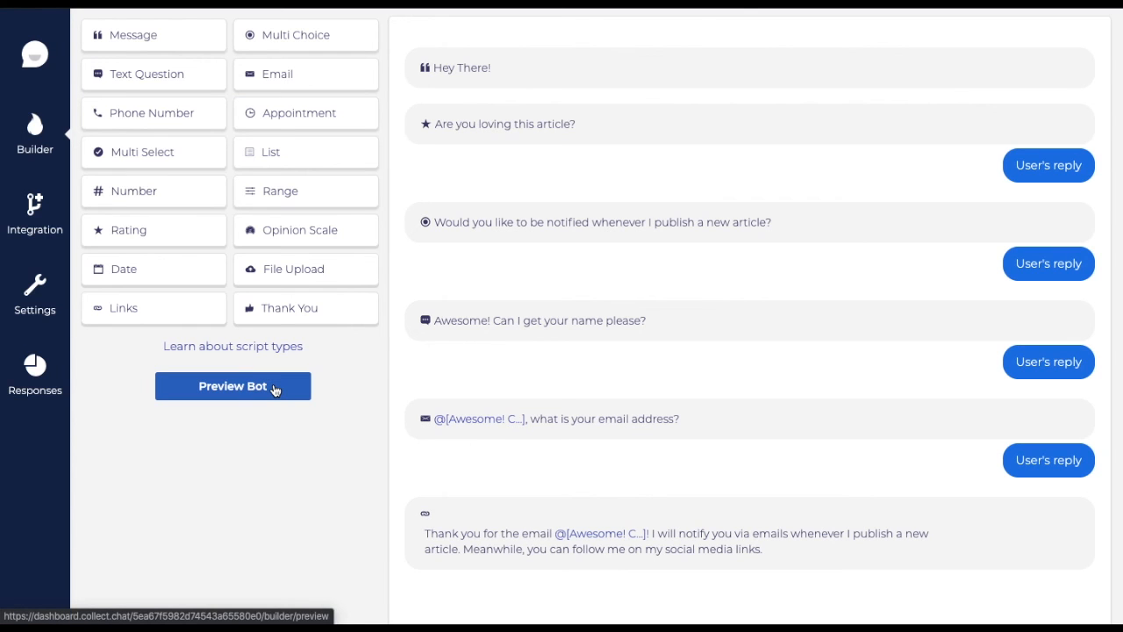
- Run a full preview chat: rate Good, accept notifications, and enter a test name and email
{"action": "left_click", "coordinate": [275, 389]}
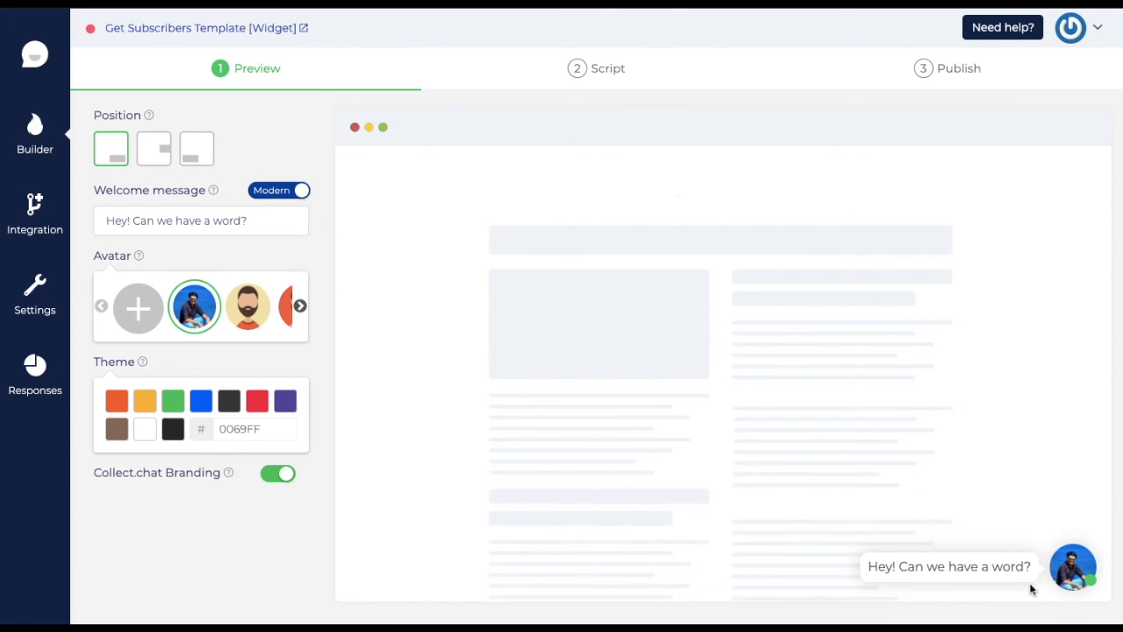
{"action": "left_click", "coordinate": [1071, 575]}
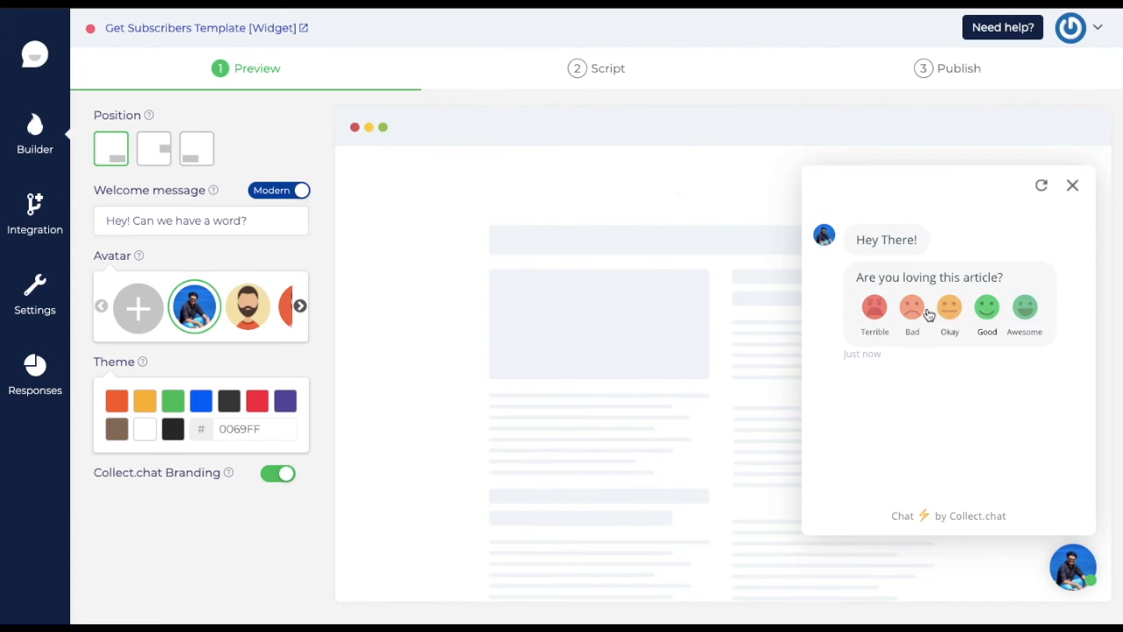
{"action": "left_click", "coordinate": [988, 307]}
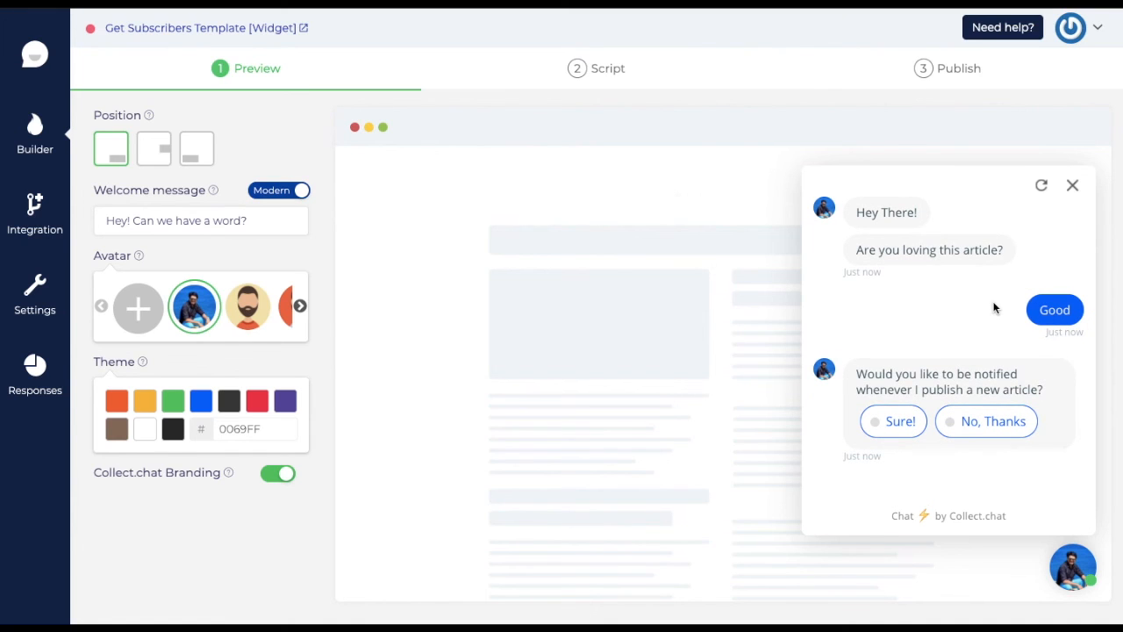
{"action": "left_click", "coordinate": [904, 424]}
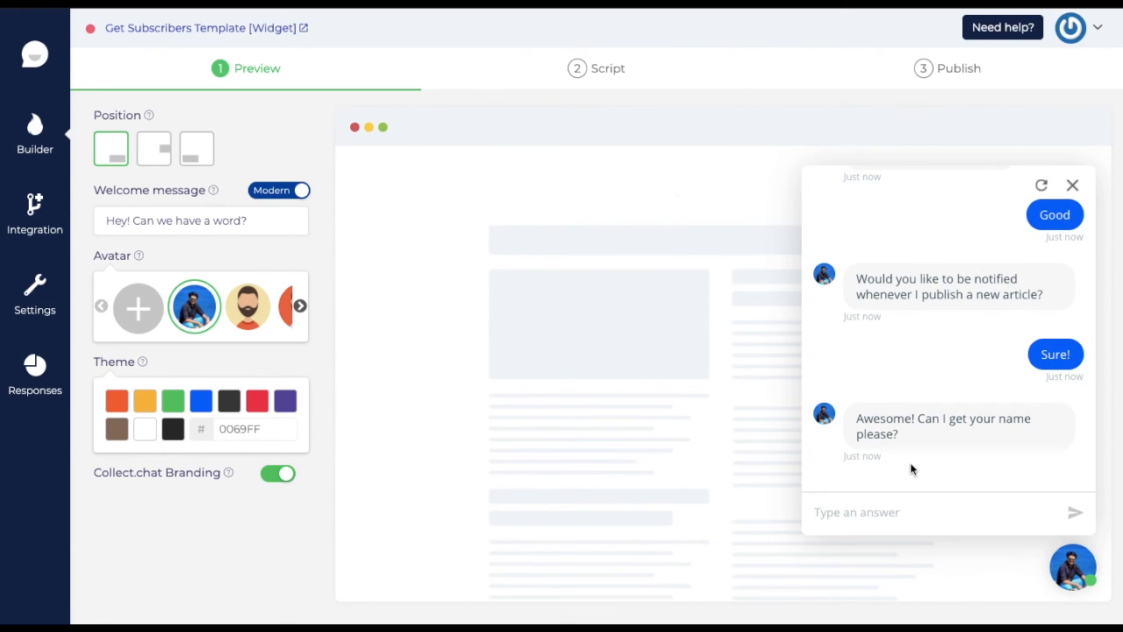
{"action": "type", "text": "Alex"}
{"action": "key", "text": "Return"}
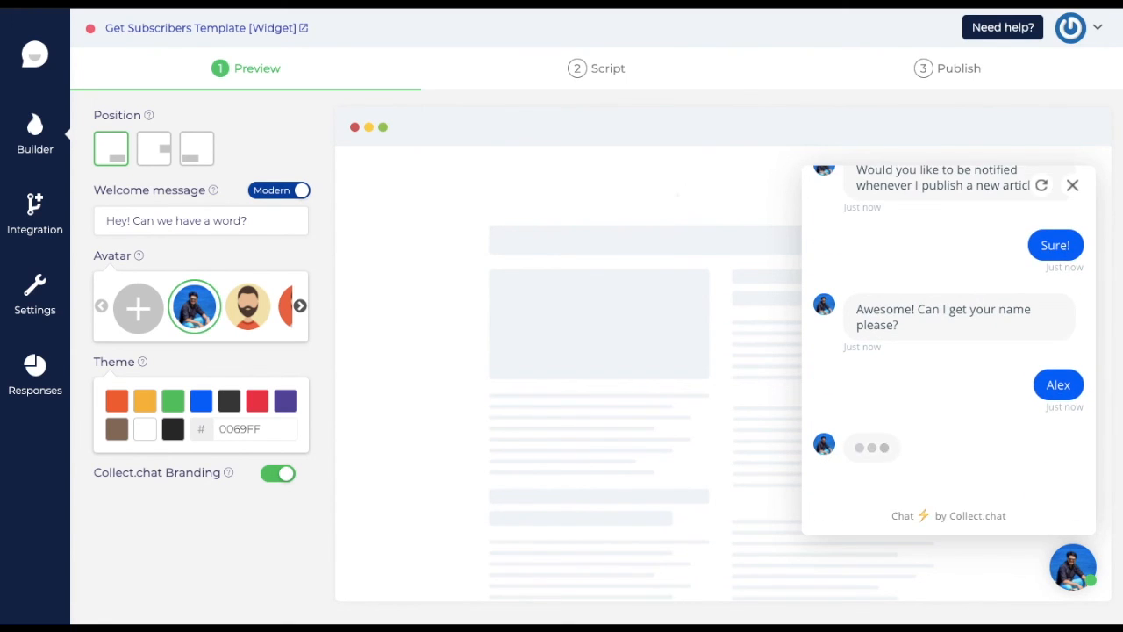
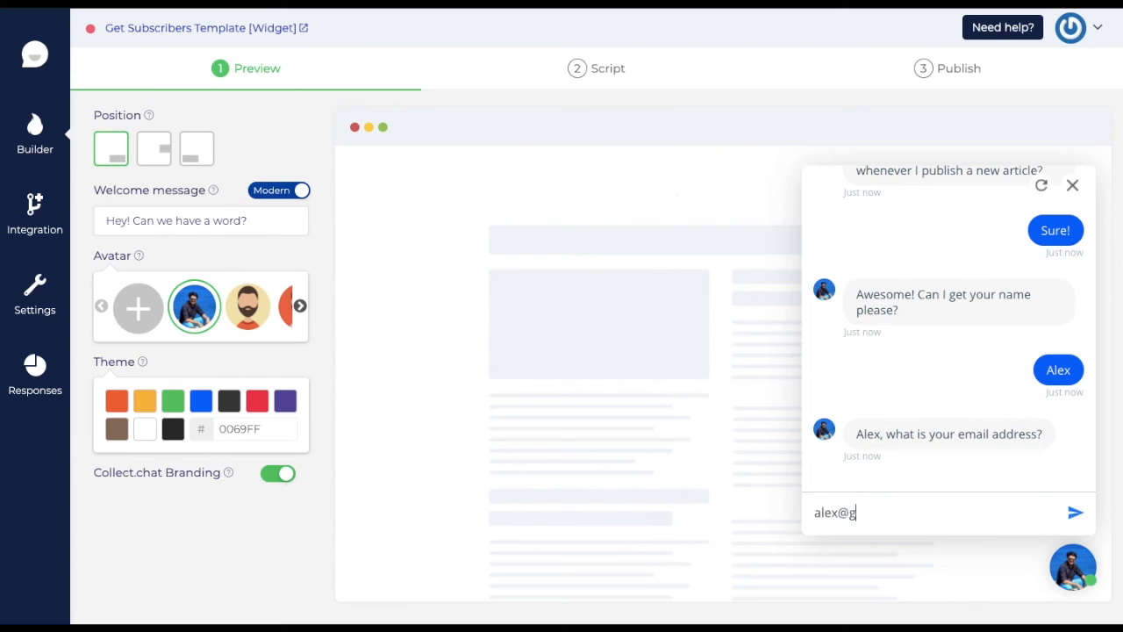
{"action": "key", "text": "Return"}
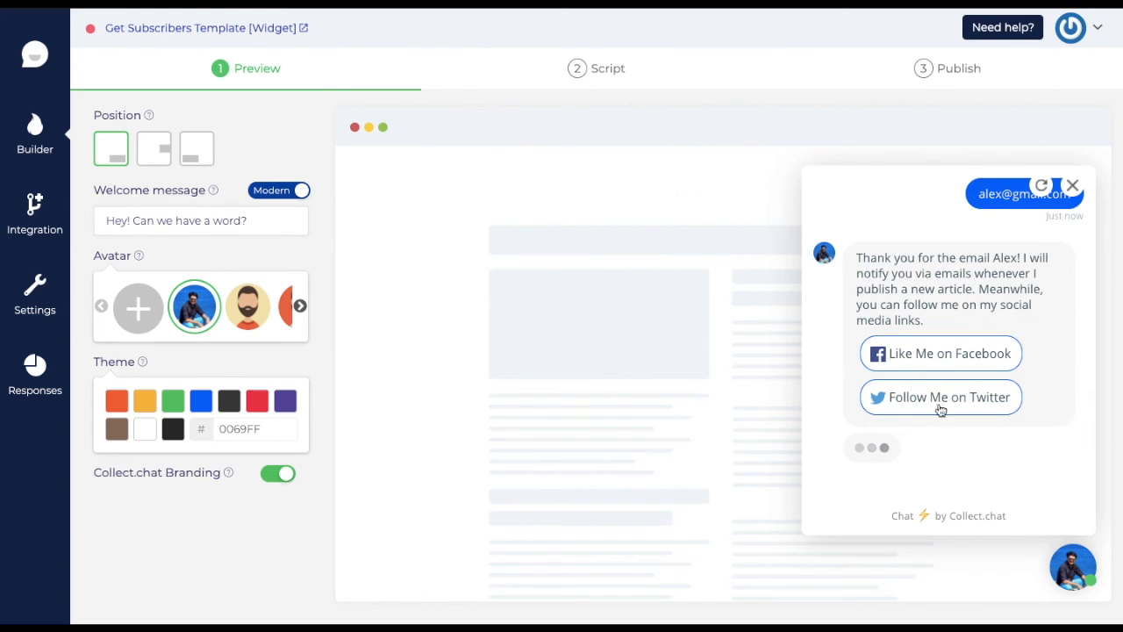
{"action": "left_click", "coordinate": [1072, 187]}
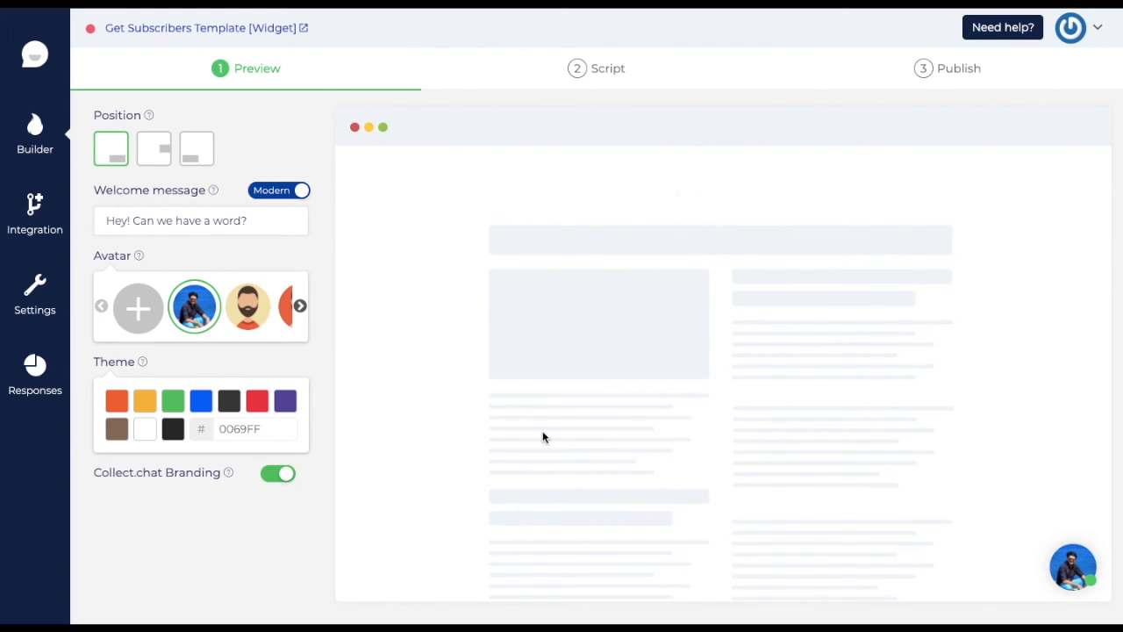
- Restart the preview chat, rate Awesome, close it, and return to the Script tab
{"action": "left_click", "coordinate": [1072, 566]}
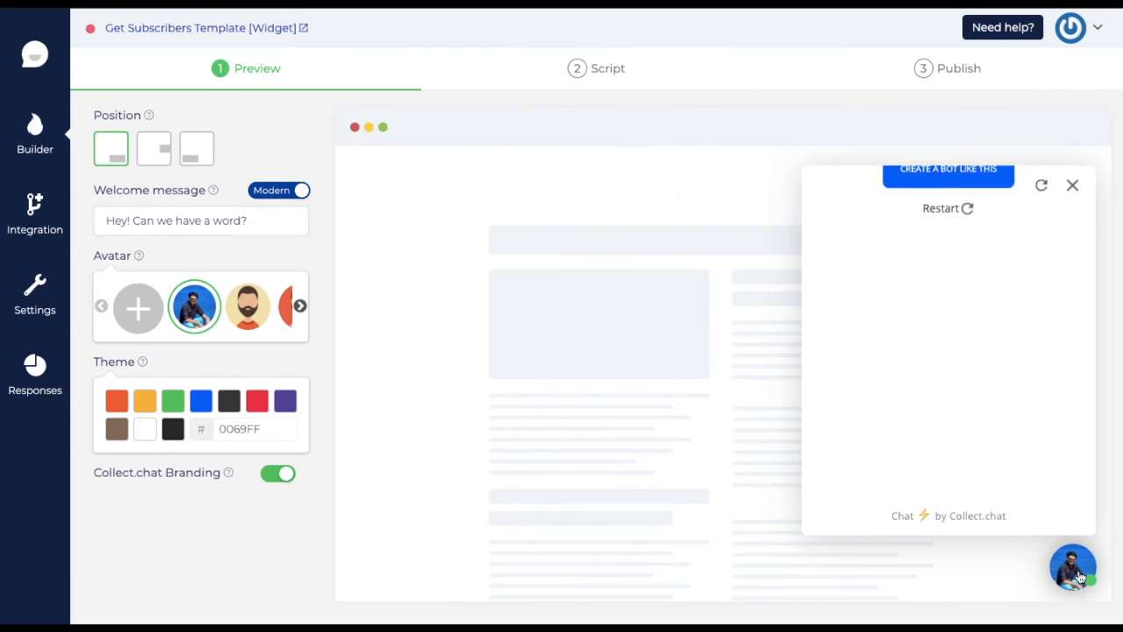
{"action": "left_click", "coordinate": [946, 469]}
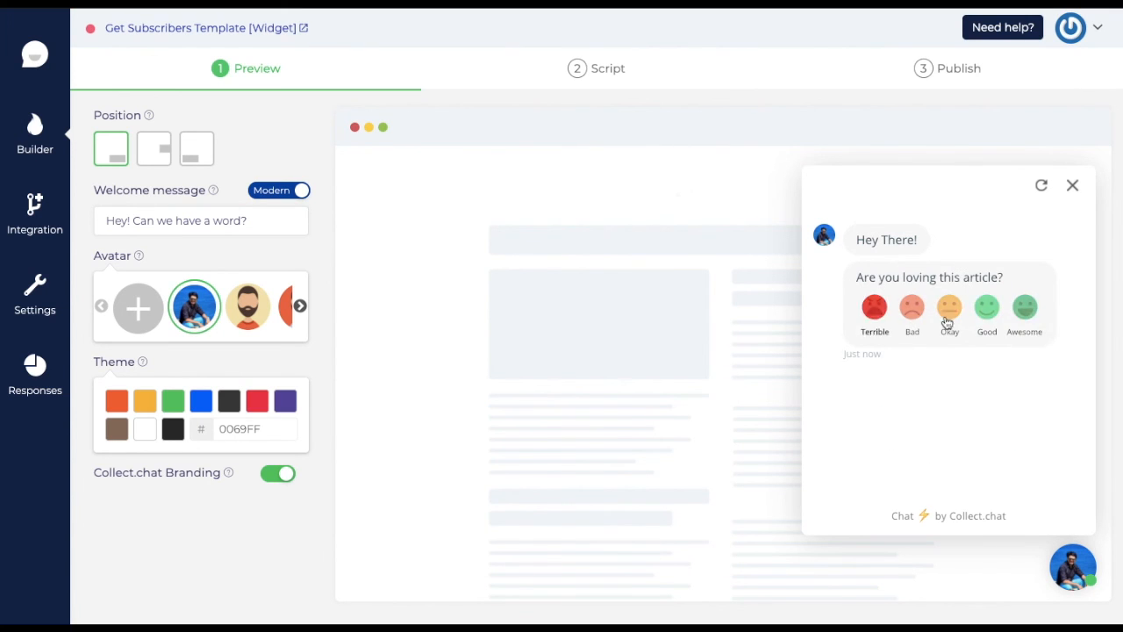
{"action": "left_click", "coordinate": [1026, 308]}
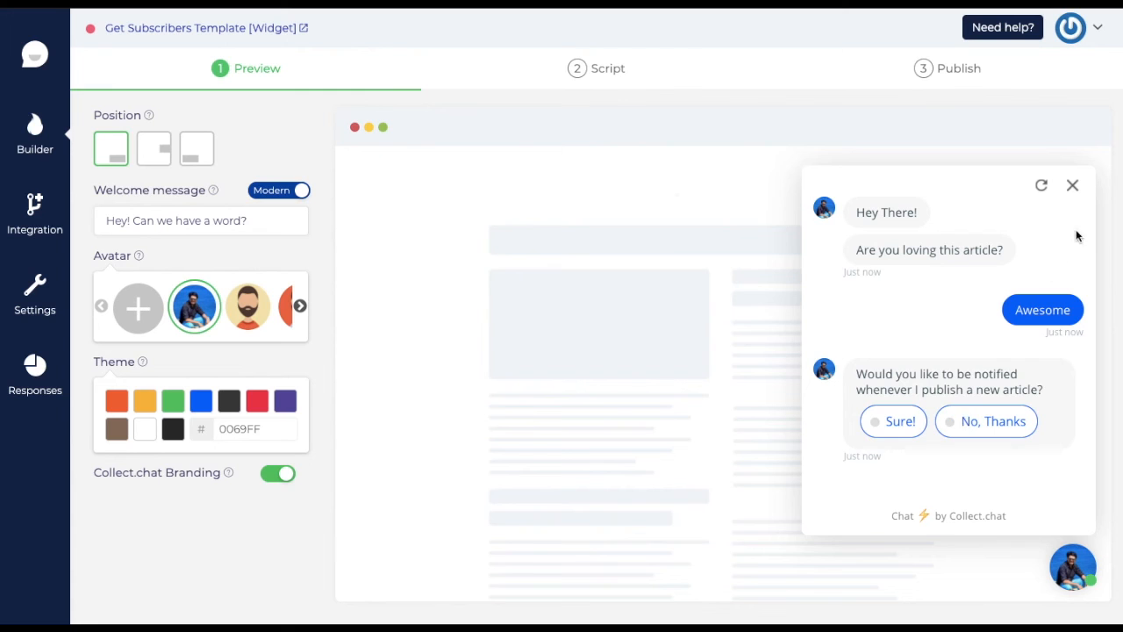
{"action": "left_click", "coordinate": [1071, 188]}
{"action": "left_click", "coordinate": [597, 77]}
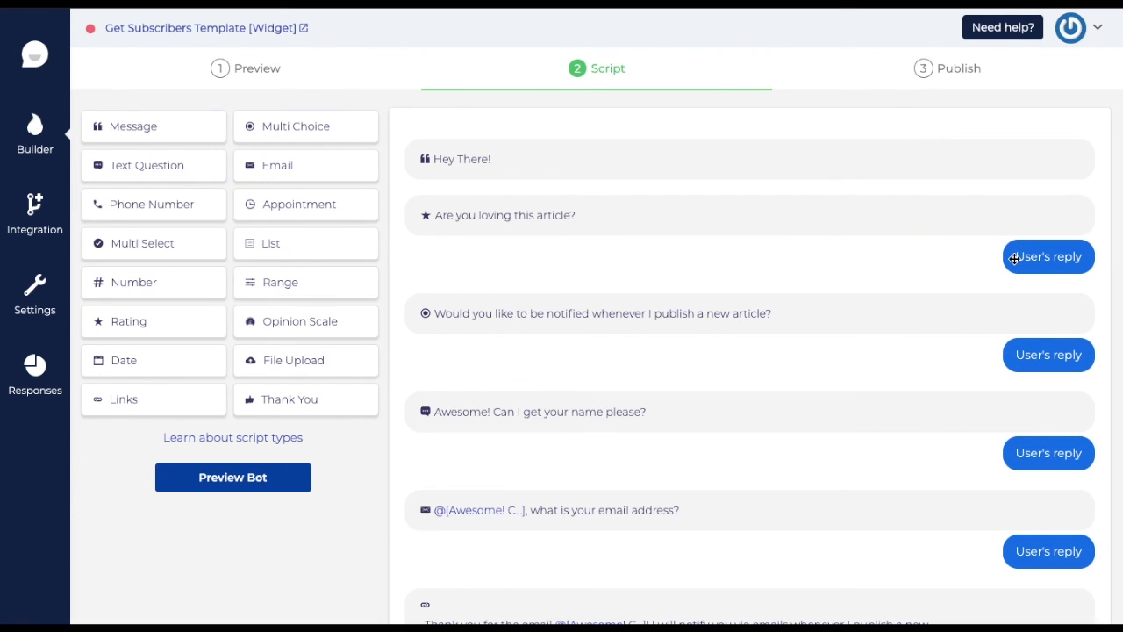
- Try a logical jump on the rating question, dismiss the upgrade prompt, and view Responses
{"action": "mouse_move", "coordinate": [936, 222]}
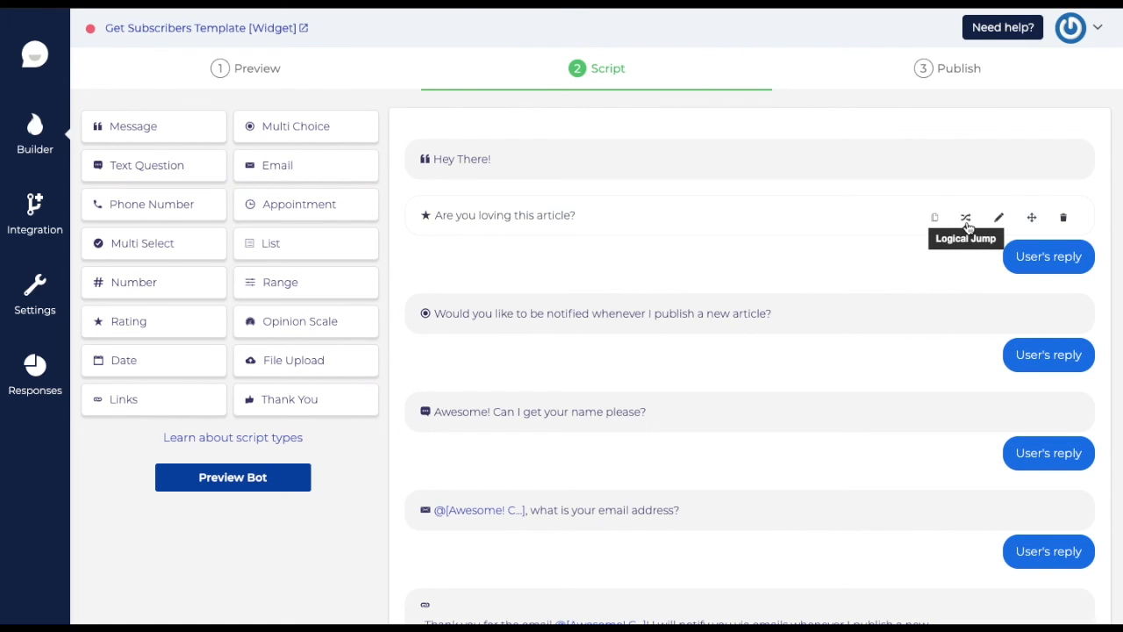
{"action": "left_click", "coordinate": [966, 221]}
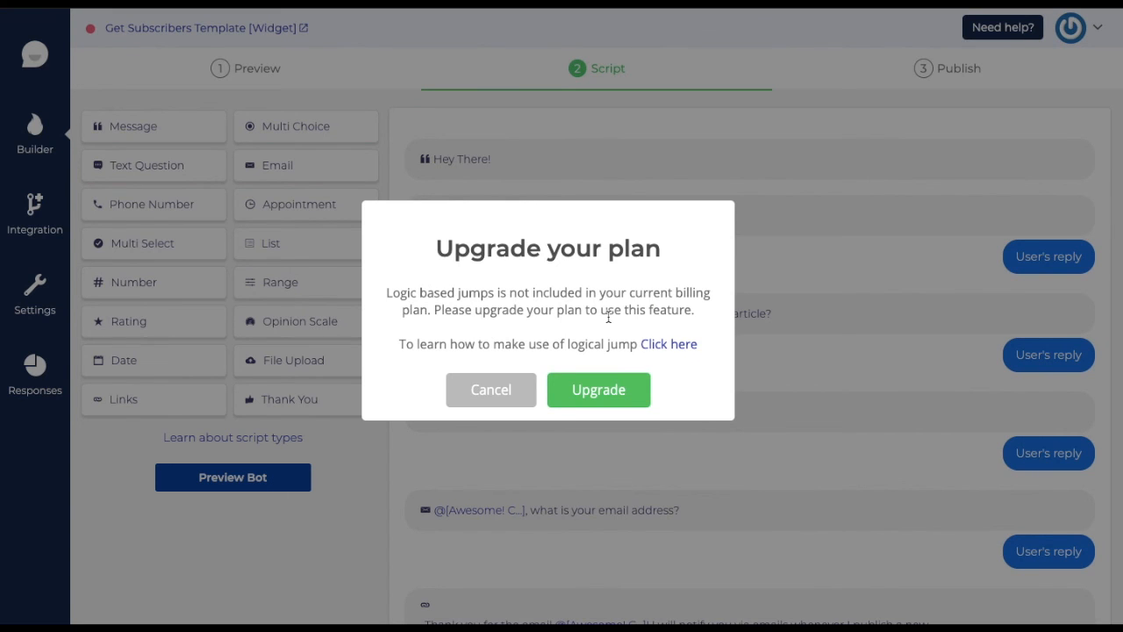
{"action": "key", "text": "Escape"}
{"action": "left_click", "coordinate": [35, 370]}
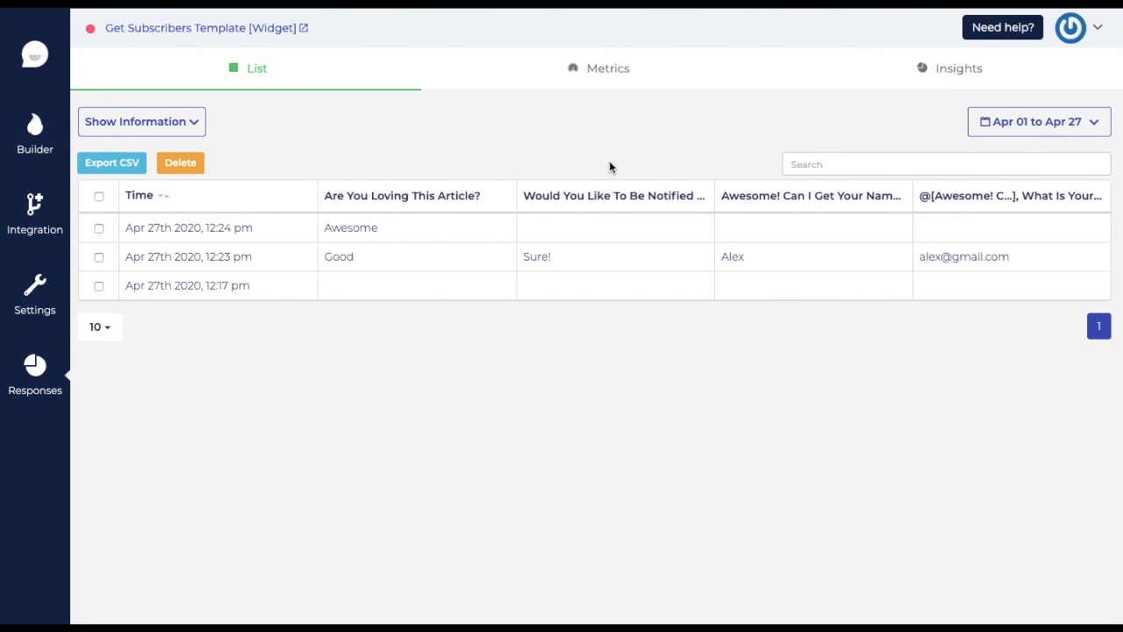
- Review the response Metrics and per-question Insights, back to the List, then return to the dashboard
{"action": "left_click", "coordinate": [625, 77]}
{"action": "scroll", "coordinate": [566, 422], "scroll_direction": "down", "scroll_amount": 2}
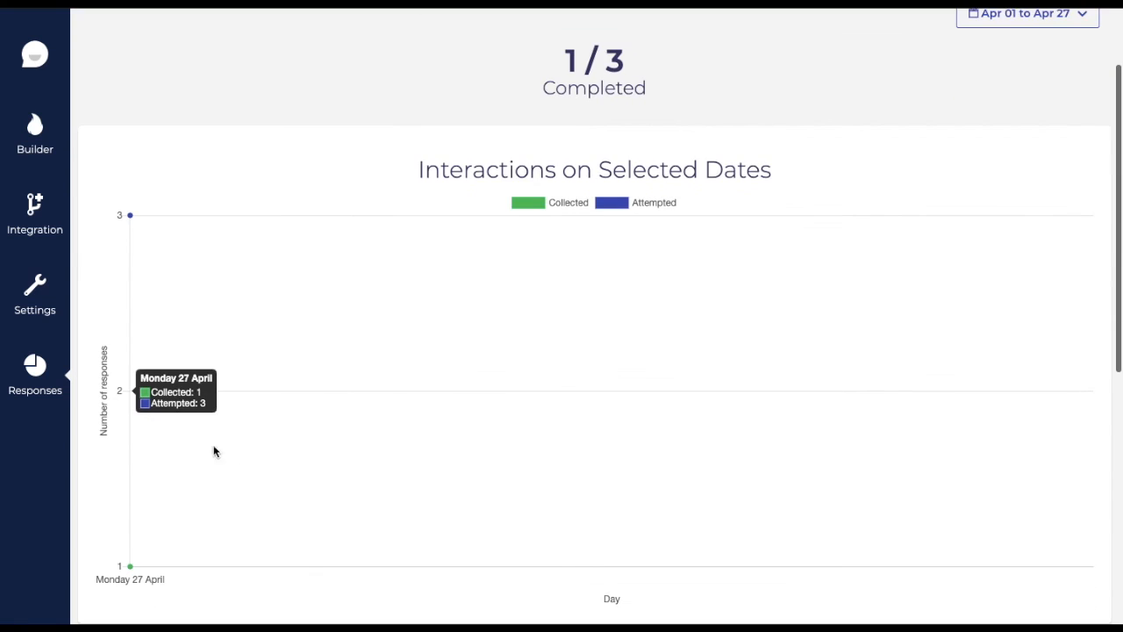
{"action": "scroll", "coordinate": [214, 452], "scroll_direction": "up", "scroll_amount": 2}
{"action": "left_click", "coordinate": [868, 66]}
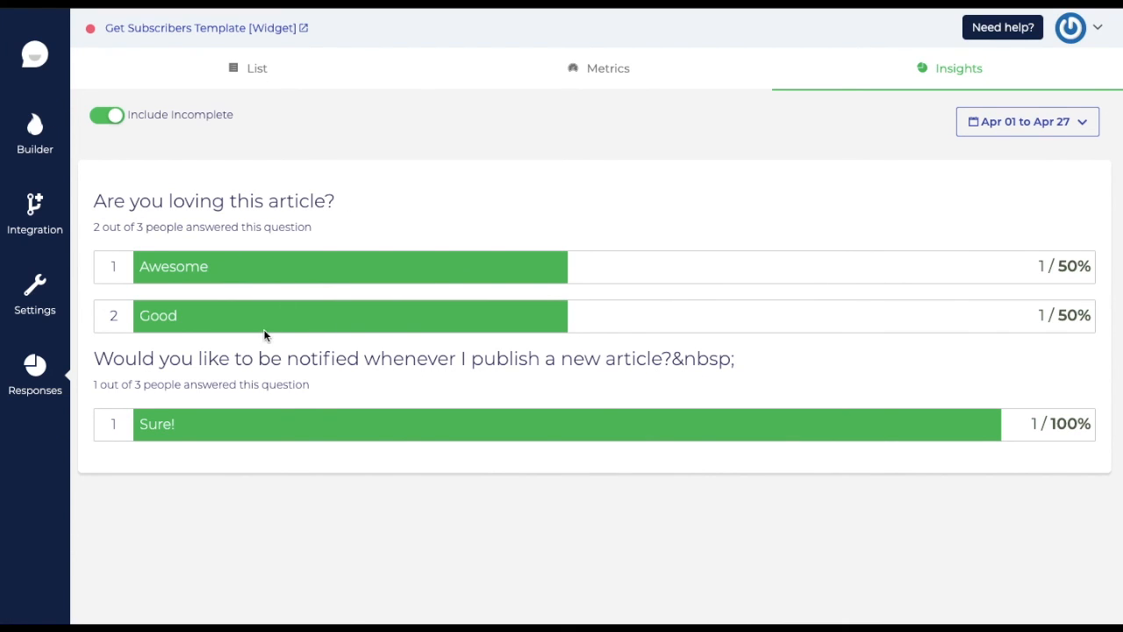
{"action": "left_click", "coordinate": [250, 70]}
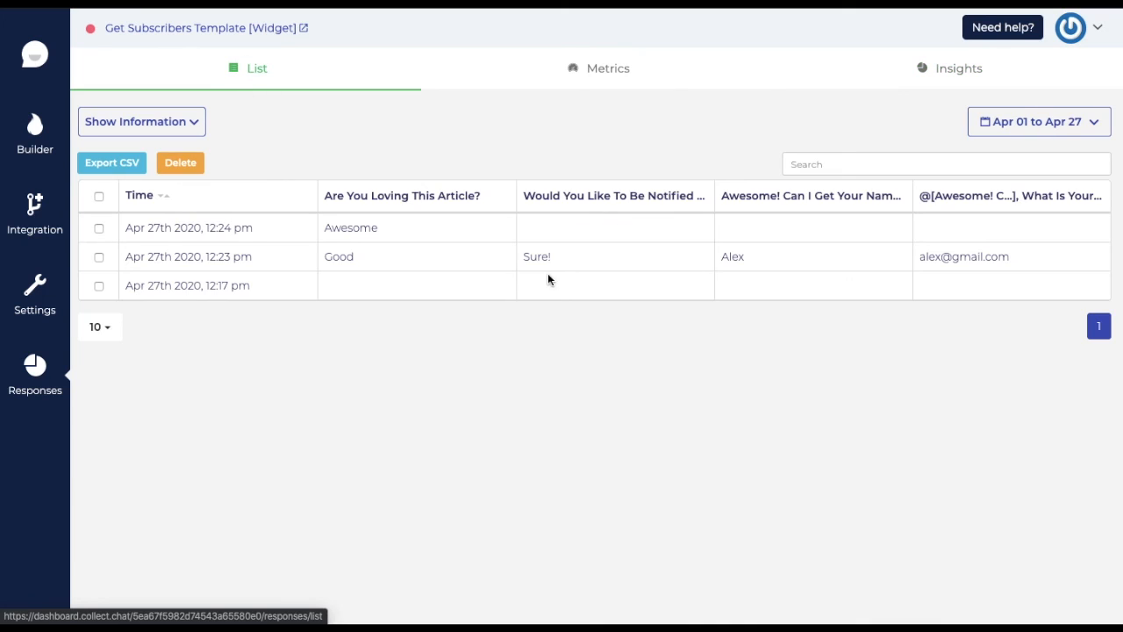
{"action": "left_click", "coordinate": [35, 57]}
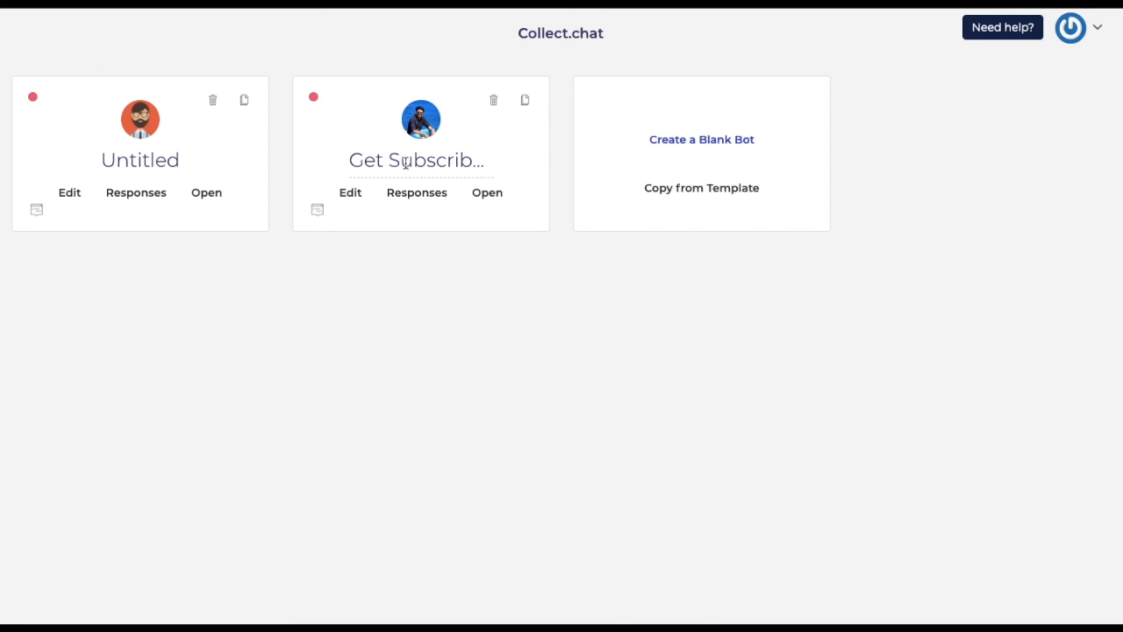